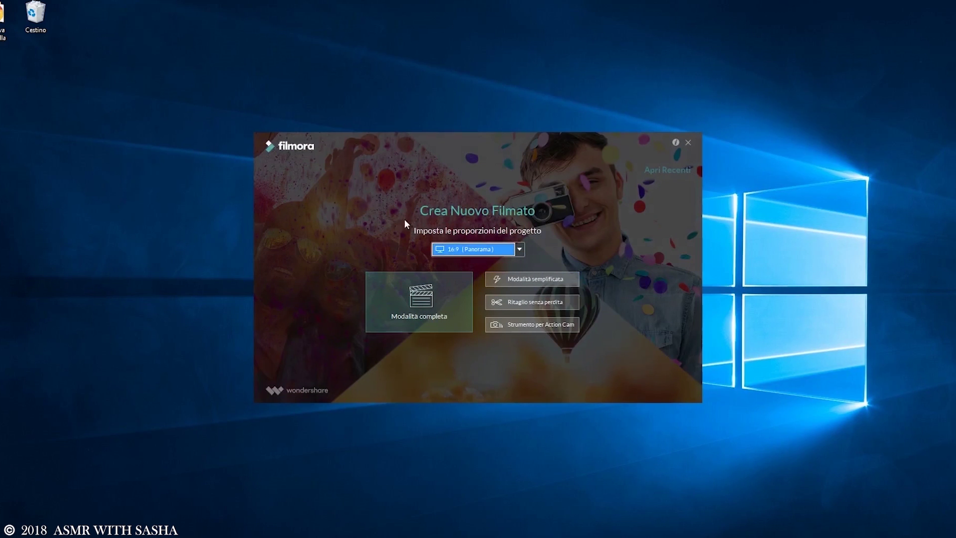
# Create a new project with the 16:9 (Panorama) aspect ratio in full mode (Modalità completa).
pyautogui.click(522, 249)
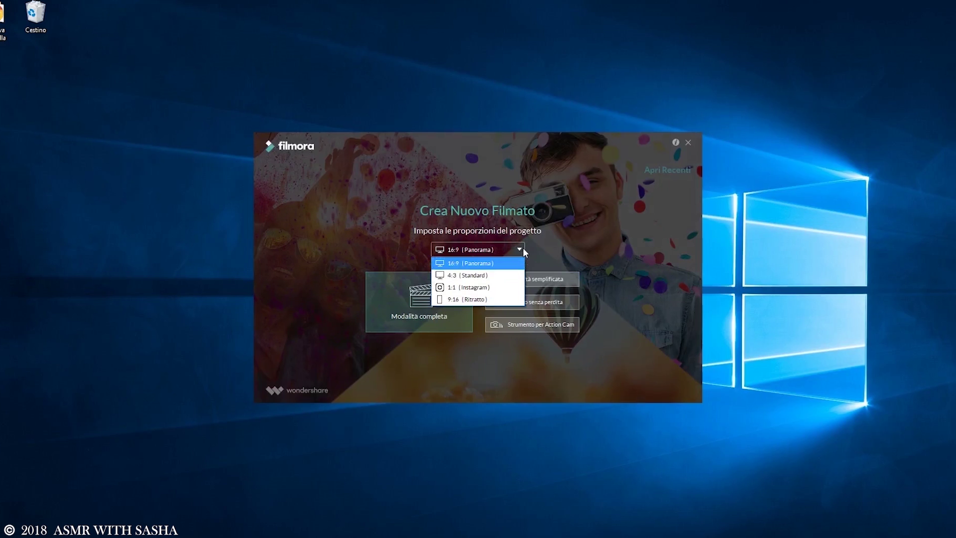
pyautogui.click(475, 262)
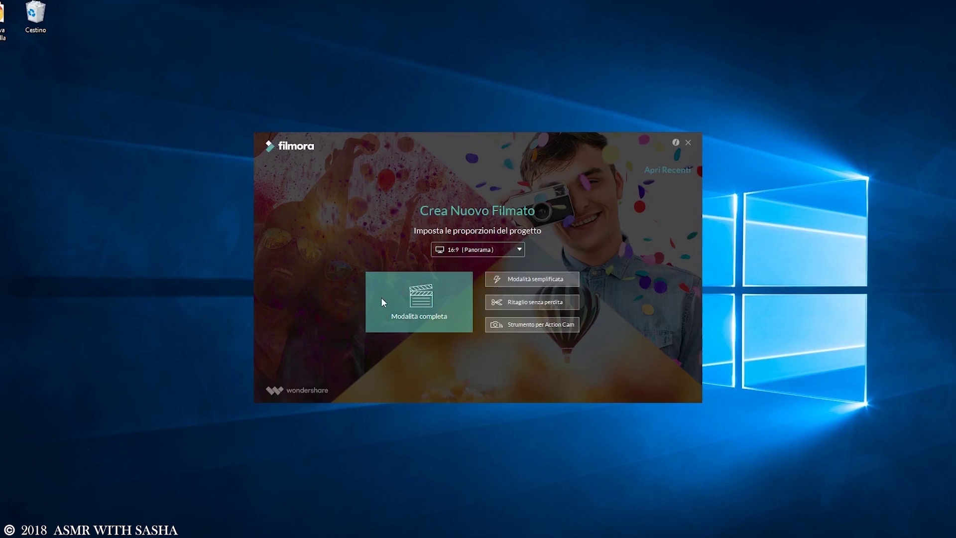
pyautogui.click(402, 297)
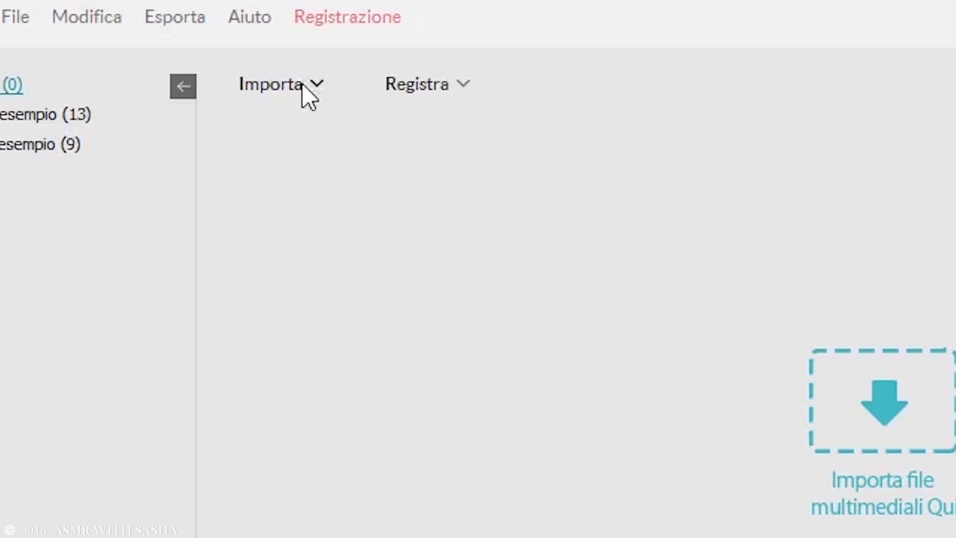
# View the Instagram photo download option and its login window, and close both without signing in.
pyautogui.click(128, 32)
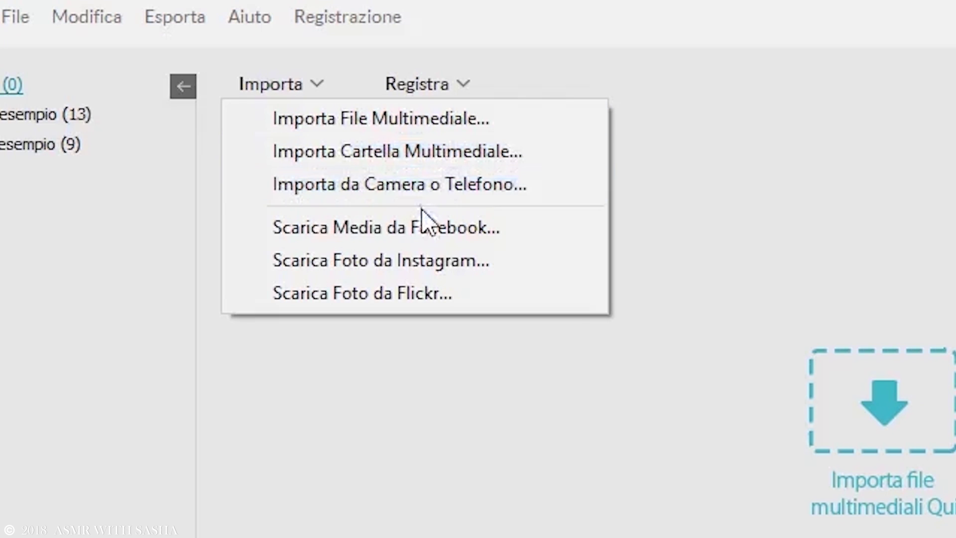
pyautogui.click(429, 269)
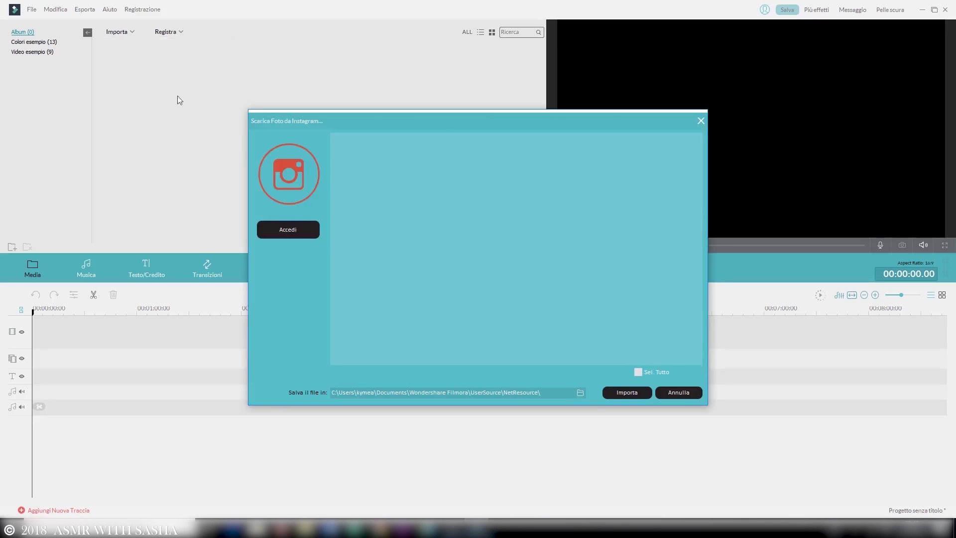
pyautogui.moveTo(436, 121); pyautogui.dragTo(286, 67)
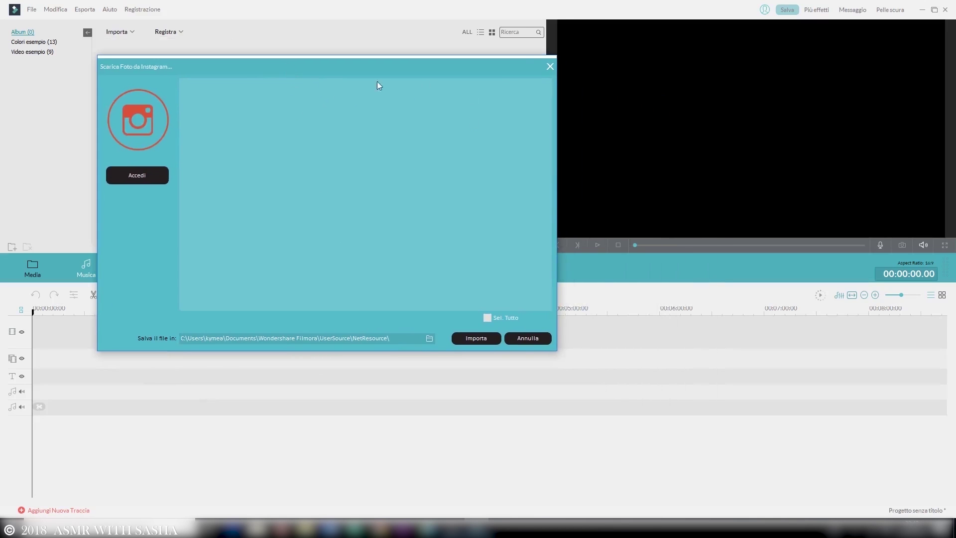
pyautogui.click(144, 178)
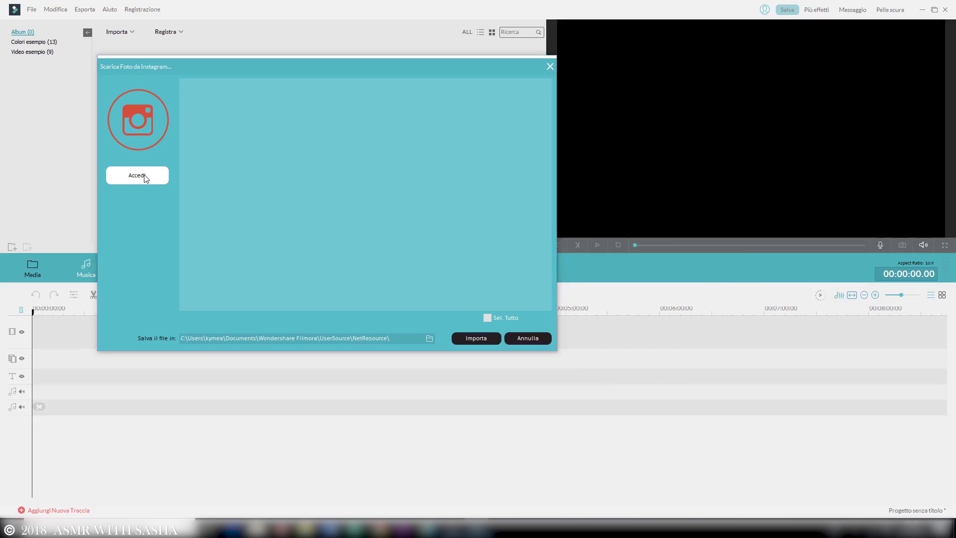
pyautogui.moveTo(431, 110); pyautogui.dragTo(370, 94)
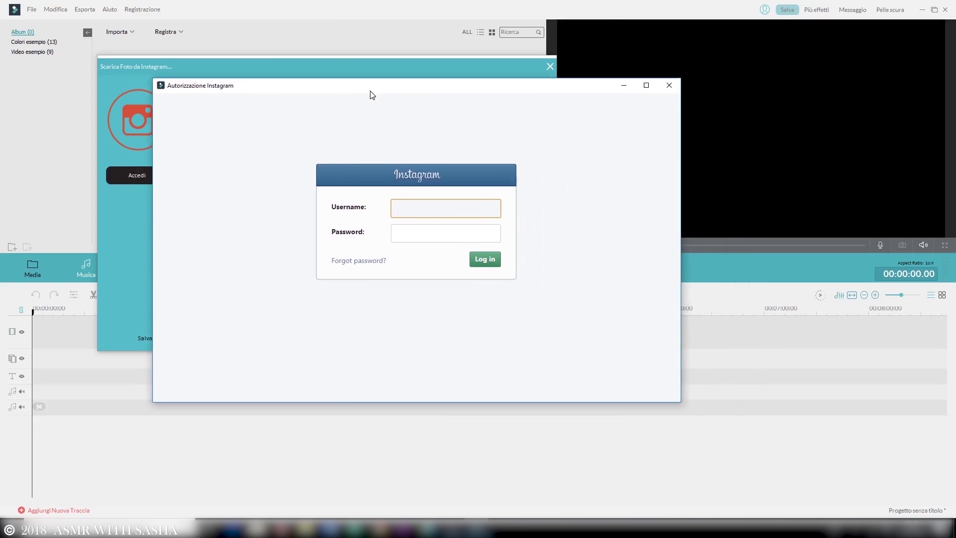
pyautogui.click(671, 88)
pyautogui.click(551, 67)
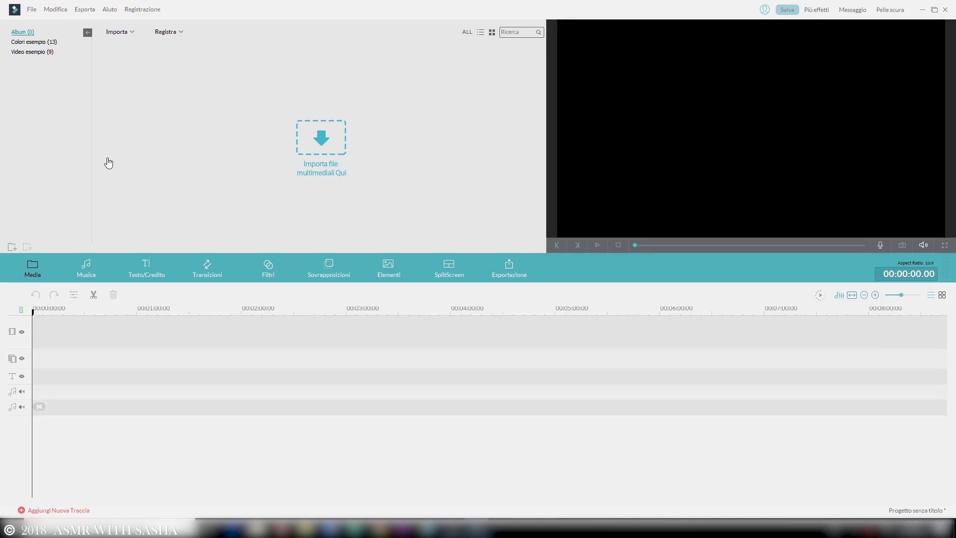
# Import the fm video file from the computer into the media album.
pyautogui.click(124, 35)
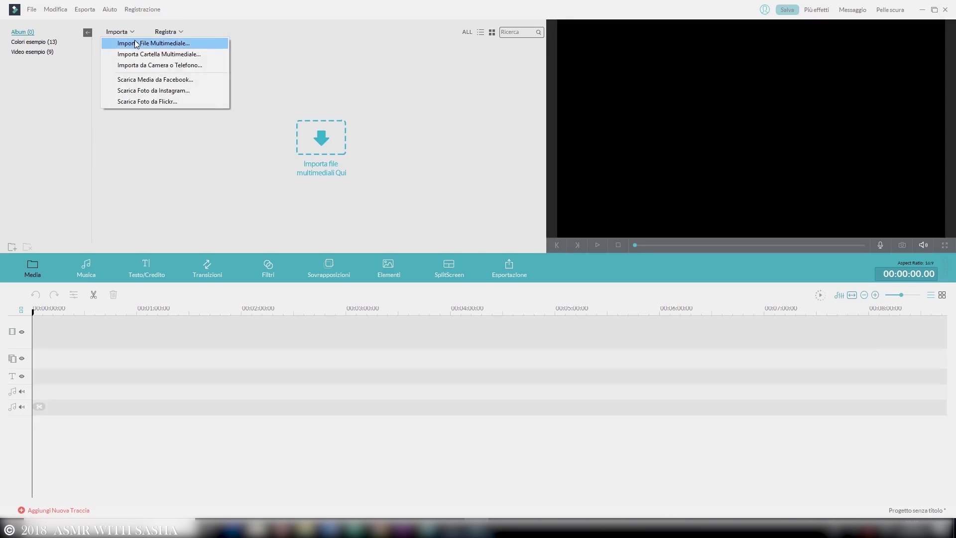
pyautogui.click(136, 43)
pyautogui.doubleClick(176, 91)
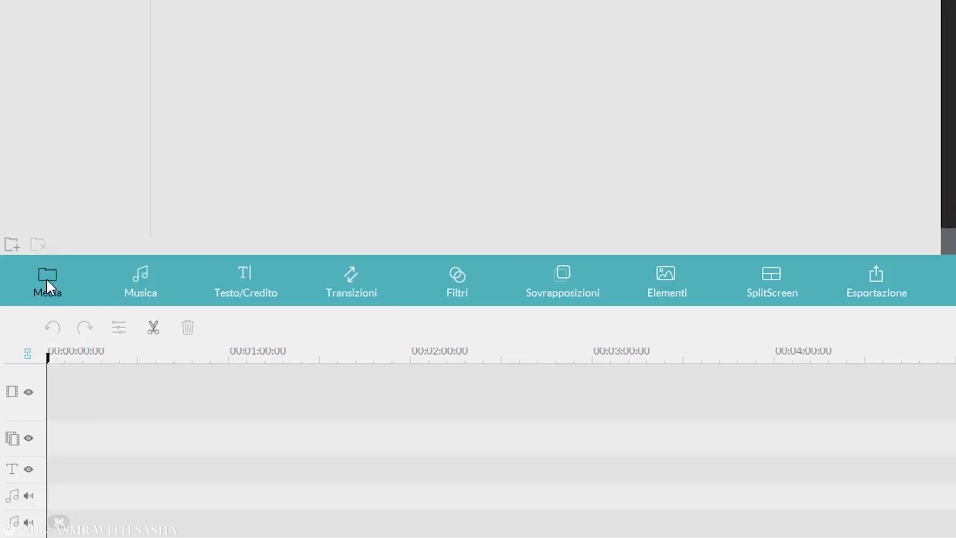
# Browse the music, text/credit, transition, filter, overlay, element and split-screen libraries.
pyautogui.click(86, 272)
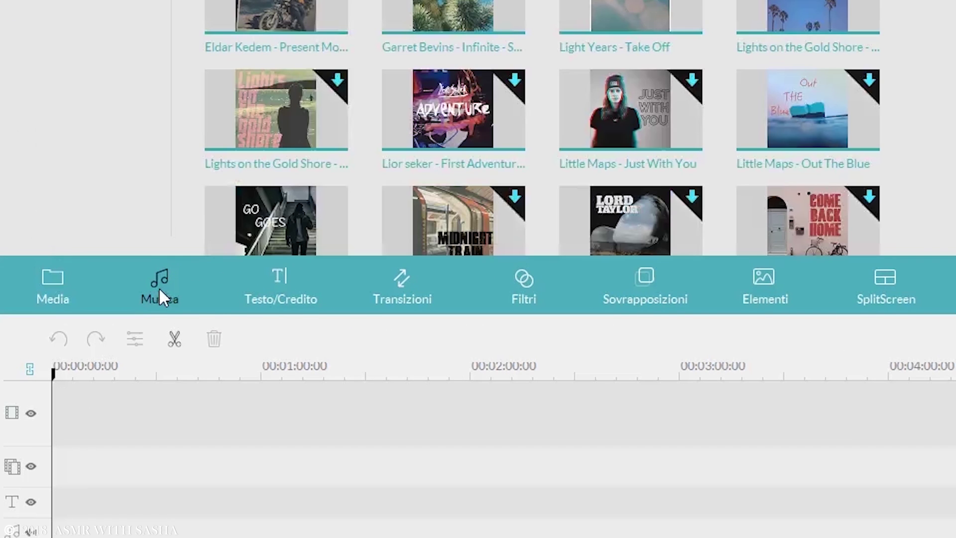
pyautogui.click(282, 293)
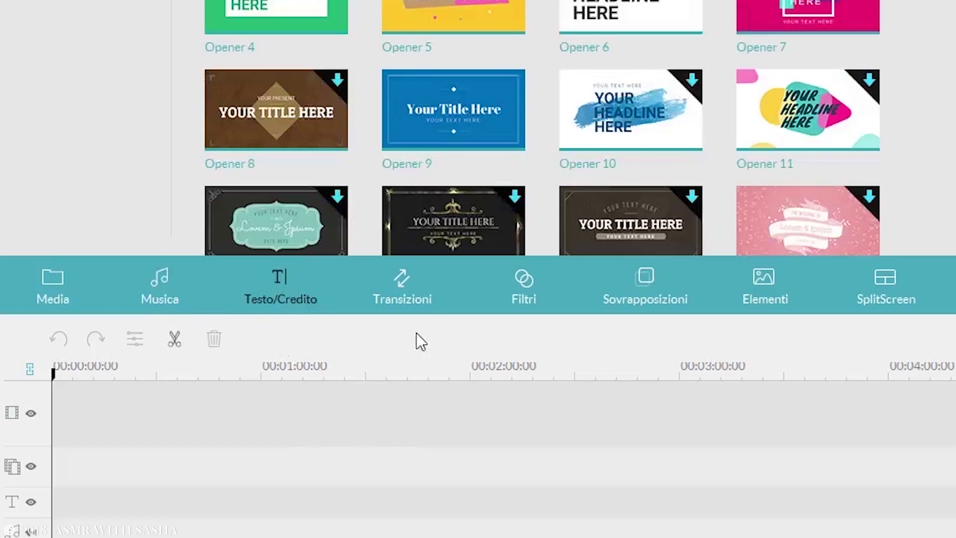
pyautogui.click(418, 284)
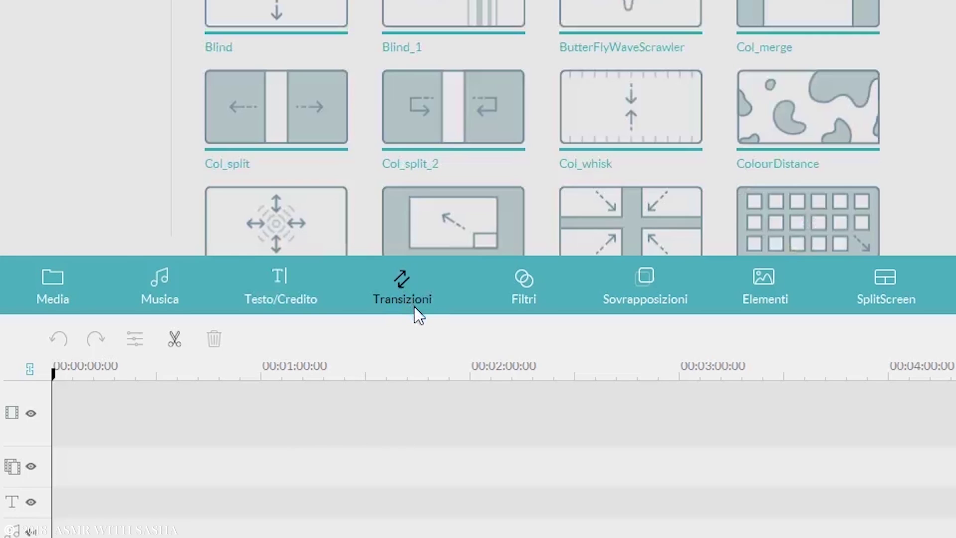
pyautogui.click(530, 286)
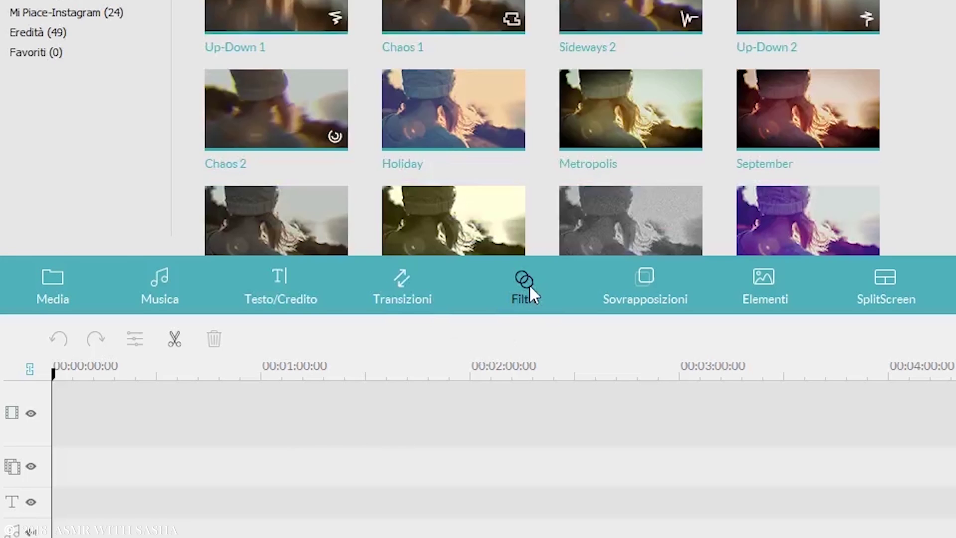
pyautogui.scroll(-10, 541, 128)
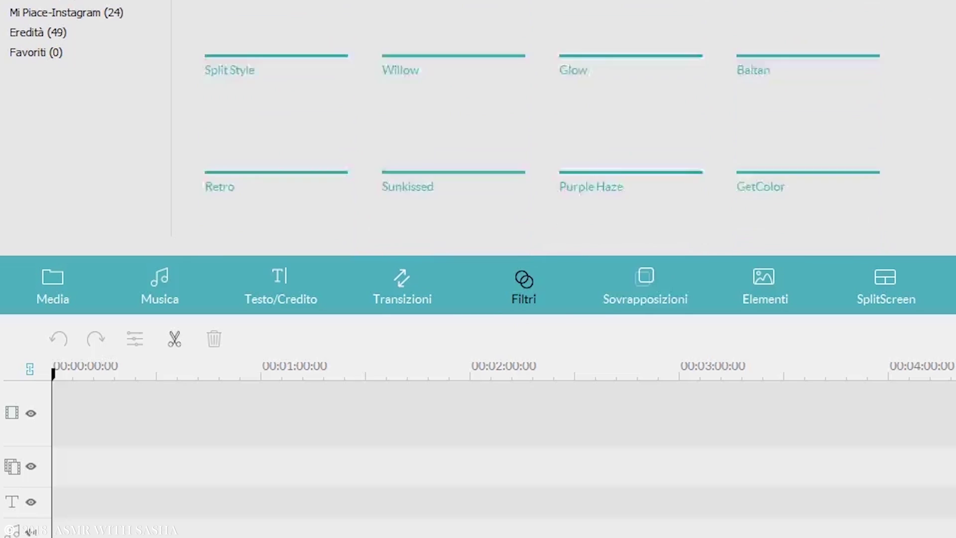
pyautogui.scroll(10, 542, 127)
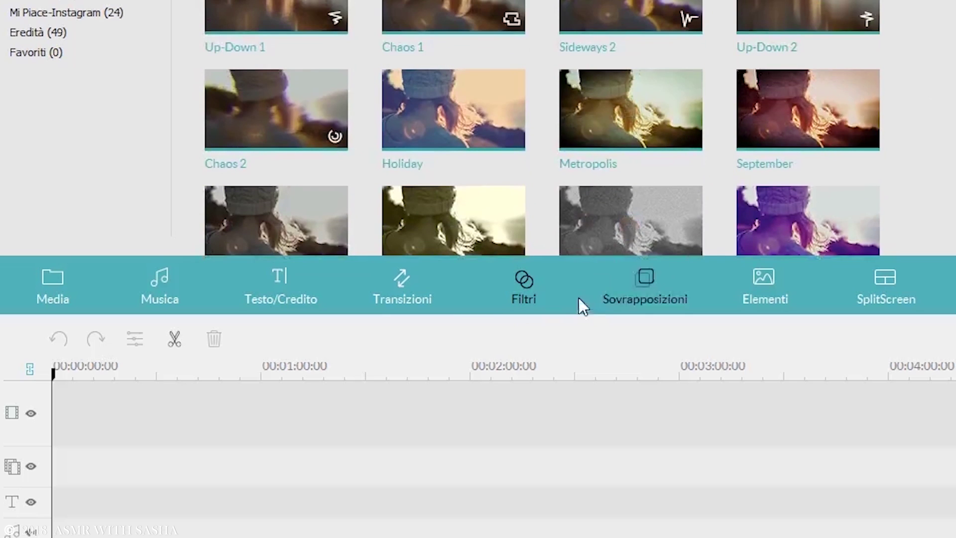
pyautogui.click(631, 299)
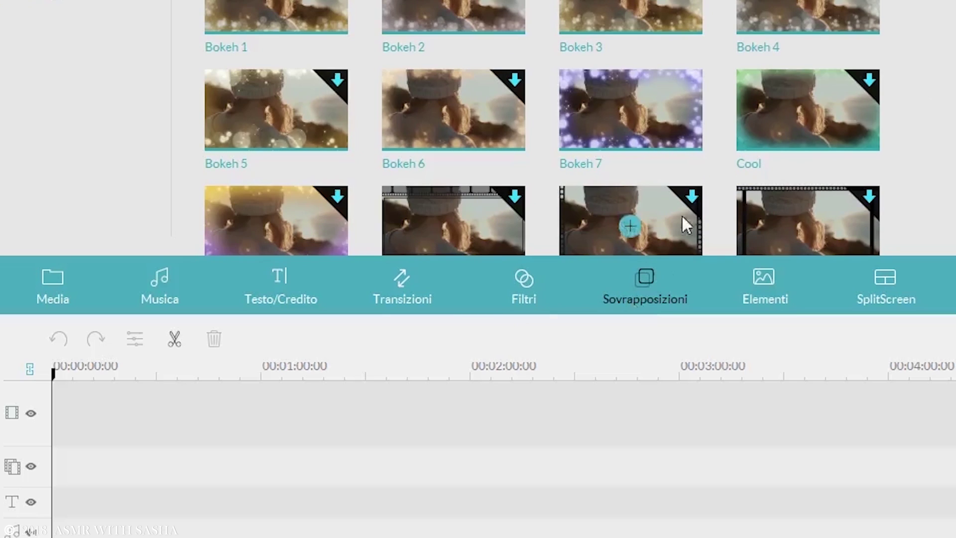
pyautogui.click(768, 297)
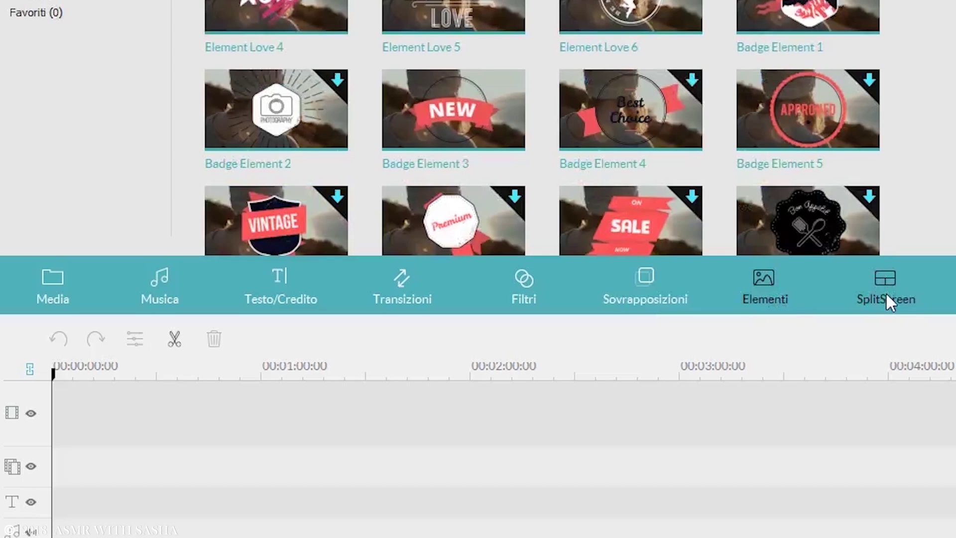
pyautogui.click(887, 294)
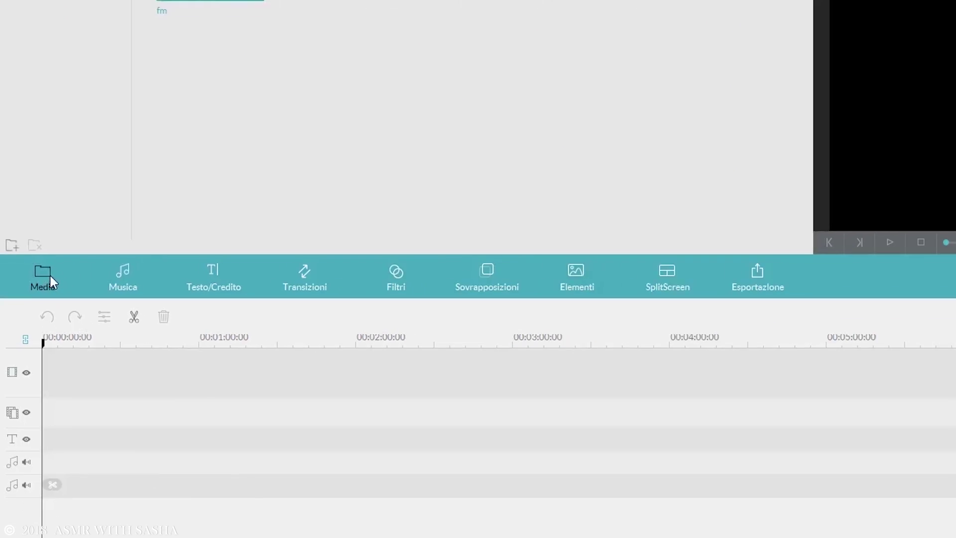
# Add the imported fm clip from the media album to the timeline's video track.
pyautogui.click(53, 285)
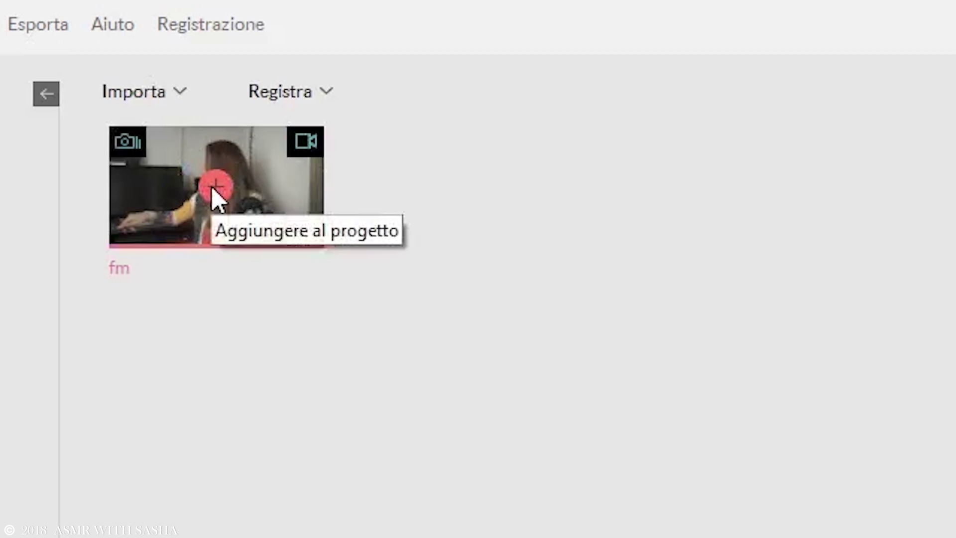
pyautogui.click(214, 188)
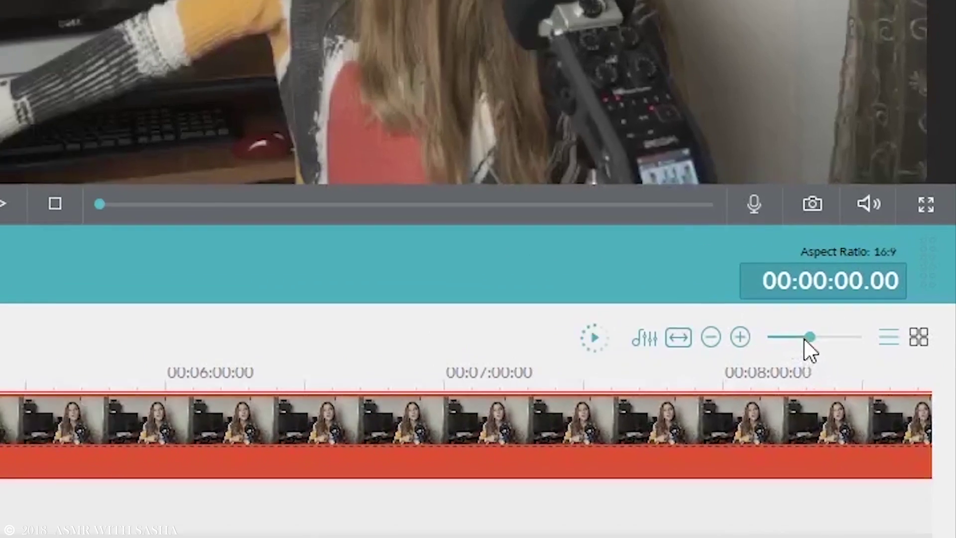
pyautogui.moveTo(900, 294); pyautogui.dragTo(905, 296)
pyautogui.moveTo(806, 359); pyautogui.dragTo(787, 348)
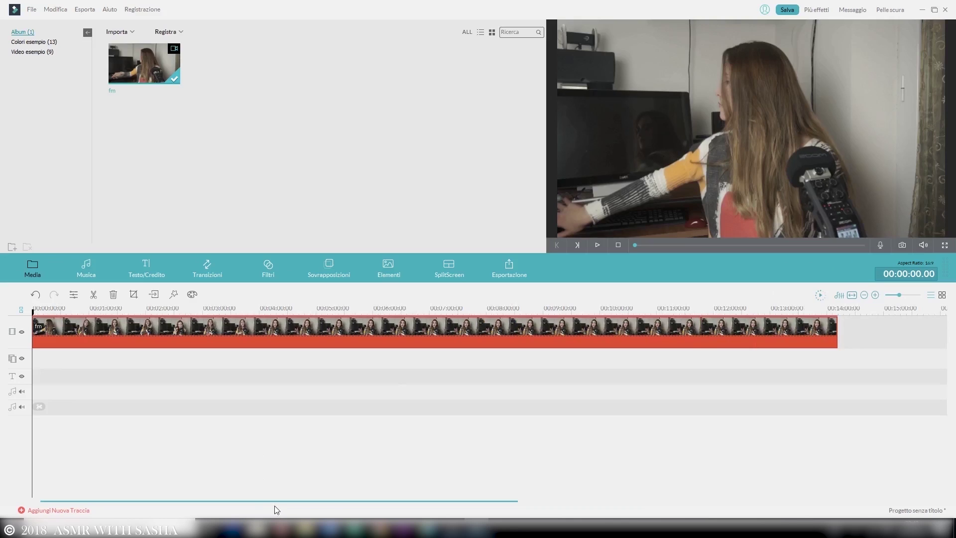
# Split the fm clip on the timeline at 00:01:20.10.
pyautogui.press('space')
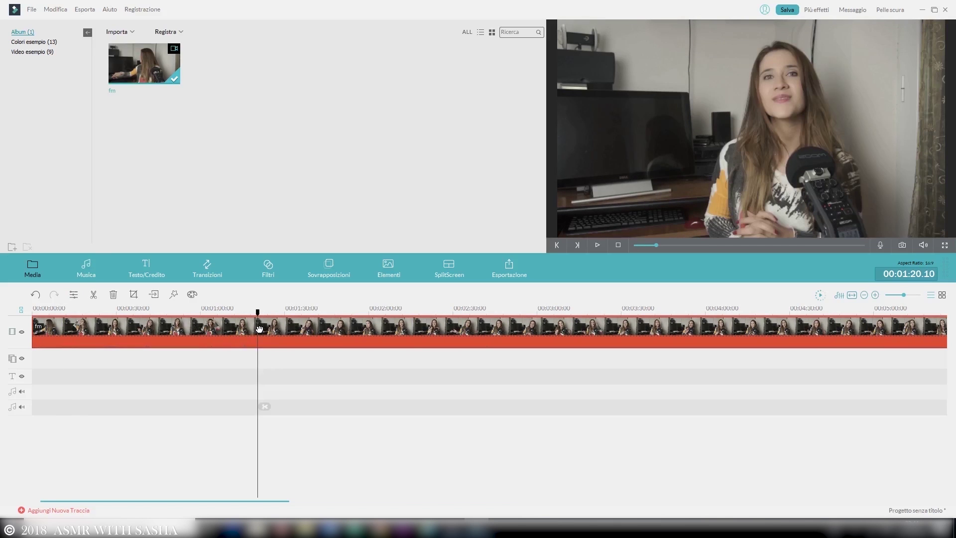
pyautogui.rightClick(259, 328)
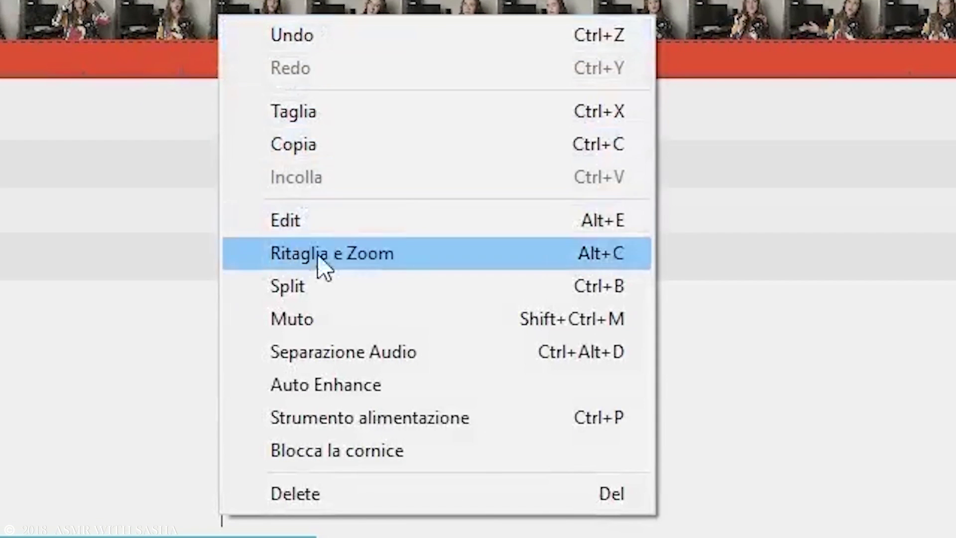
pyautogui.click(337, 297)
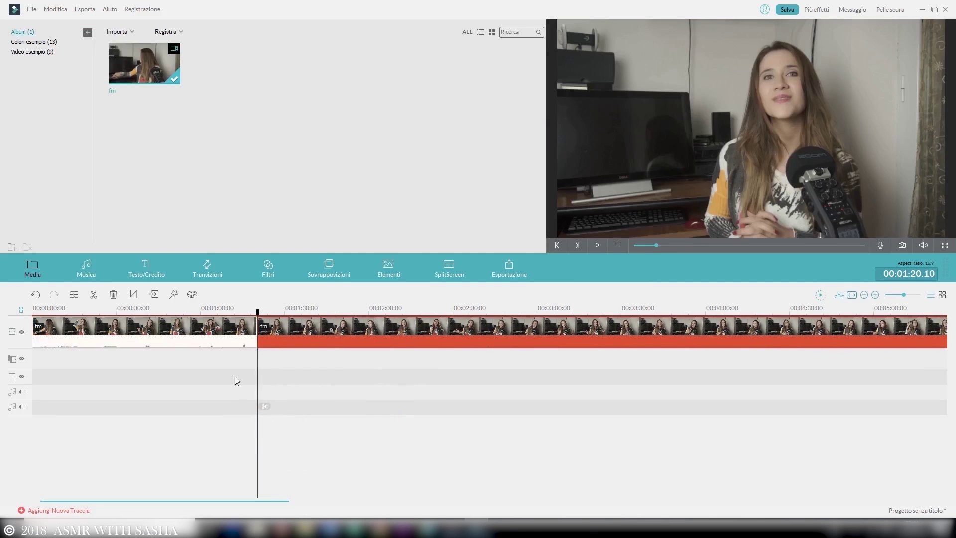
# Try deleting the section after the split, undo that deletion, and delete the opening section before the split instead.
pyautogui.press('Delete')
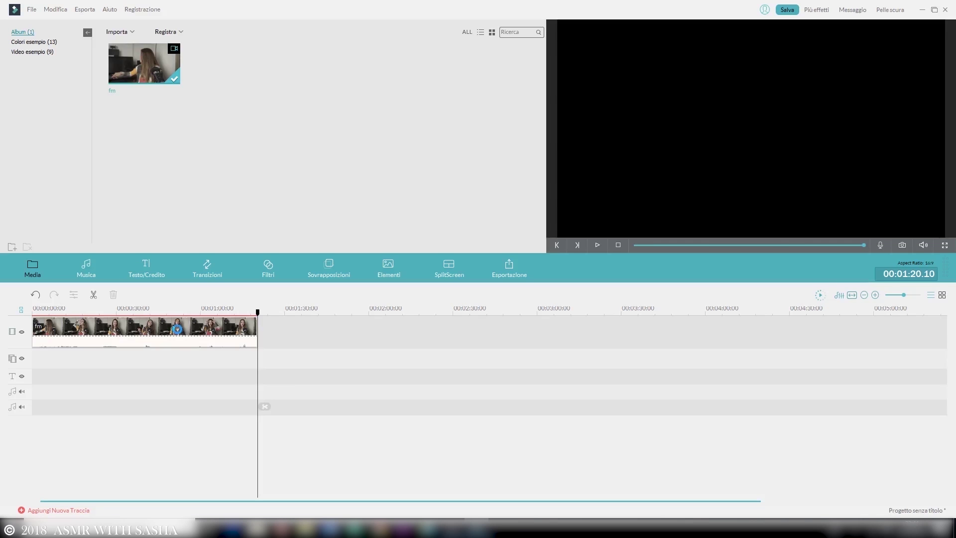
pyautogui.hotkey('ctrl', 'z')
pyautogui.click(189, 333)
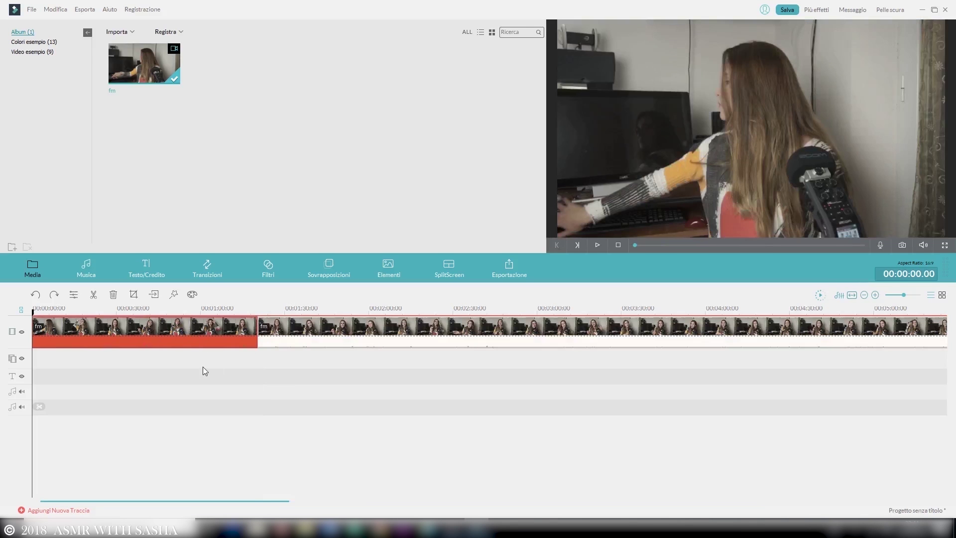
pyautogui.press('Delete')
# Split the remaining clip at 00:00:49.15 and delete the section before the cut.
pyautogui.click(171, 310)
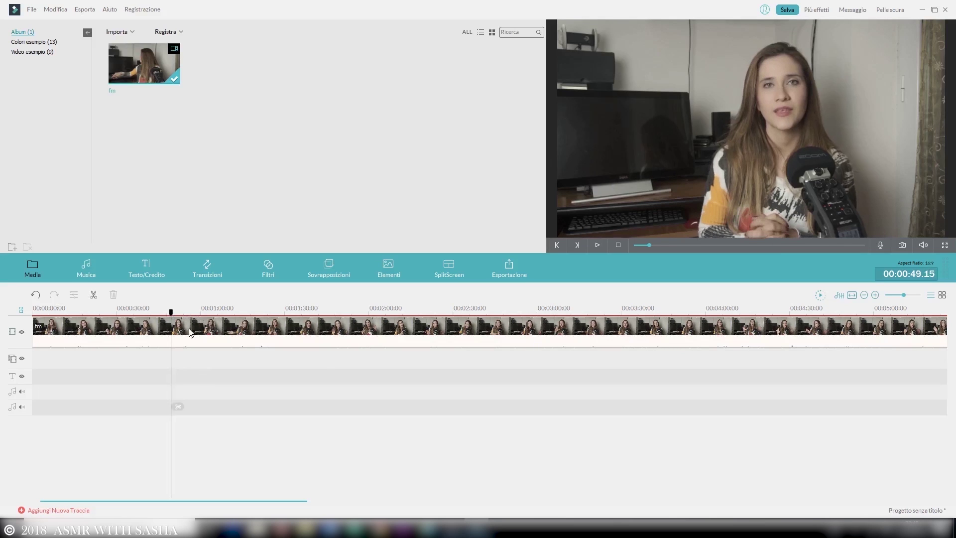
pyautogui.rightClick(174, 325)
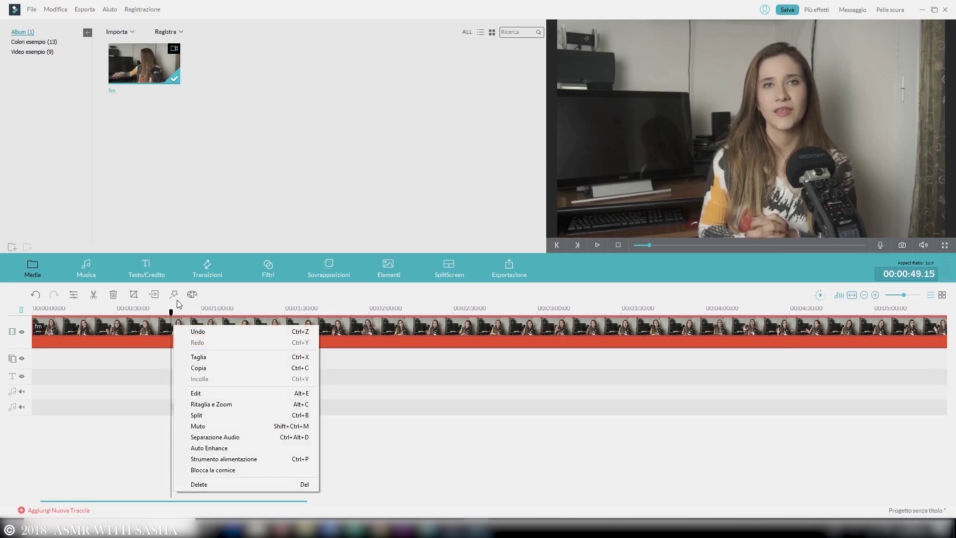
pyautogui.click(216, 414)
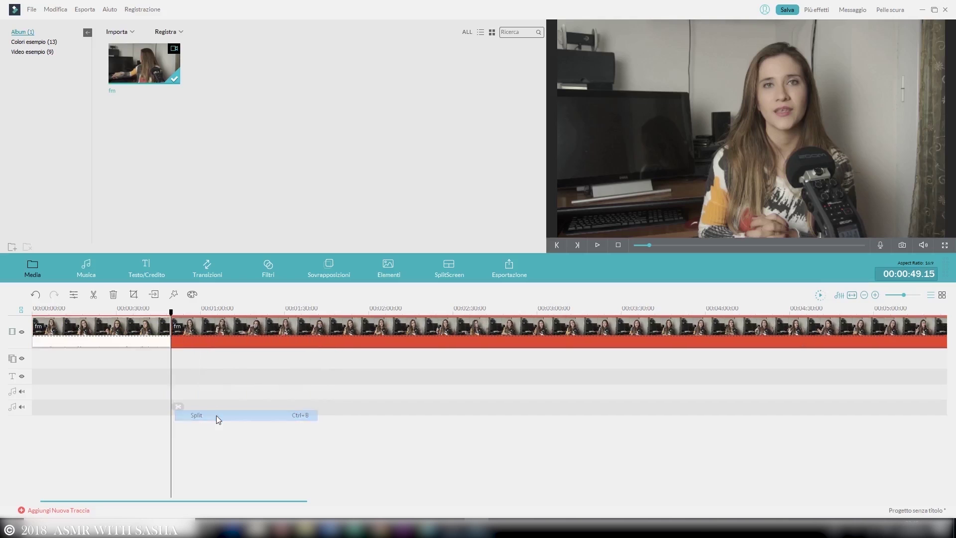
pyautogui.click(138, 339)
pyautogui.press('Delete')
# Play the shortened clip, split it at 00:00:26.24 and resume playback.
pyautogui.press('space')
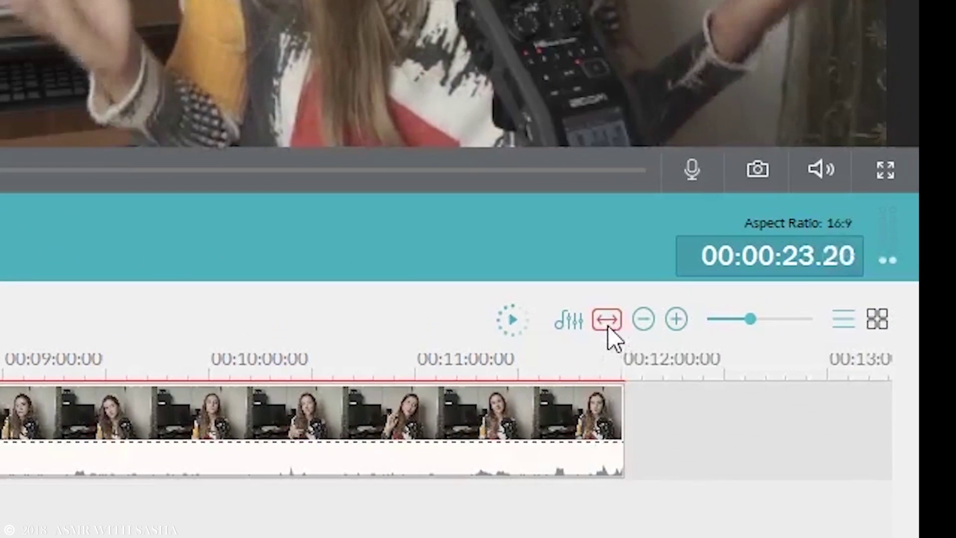
pyautogui.click(851, 295)
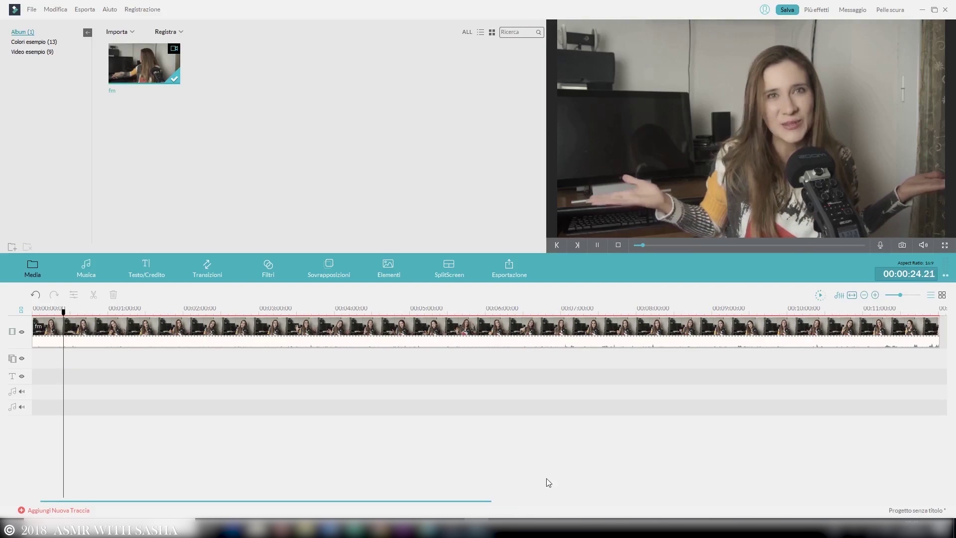
pyautogui.rightClick(69, 327)
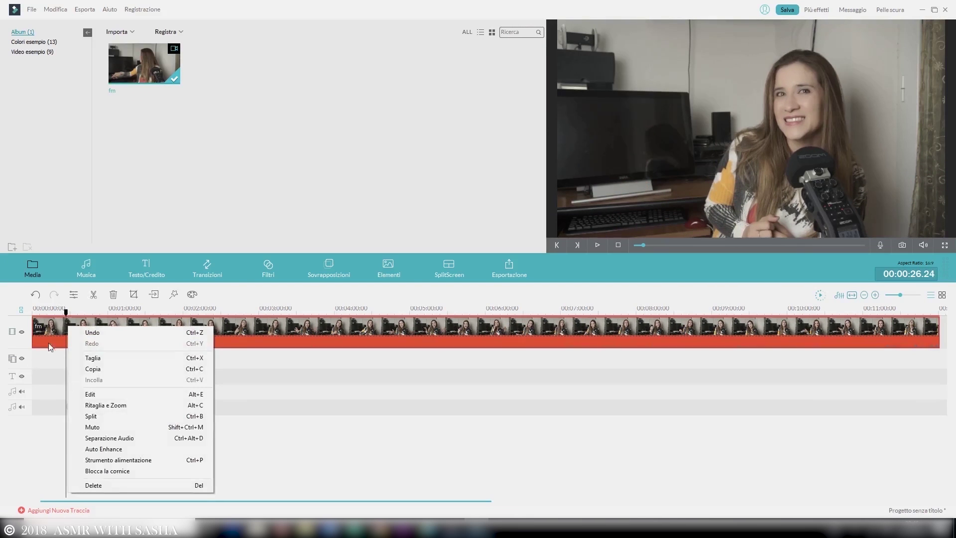
pyautogui.click(122, 405)
pyautogui.press('space')
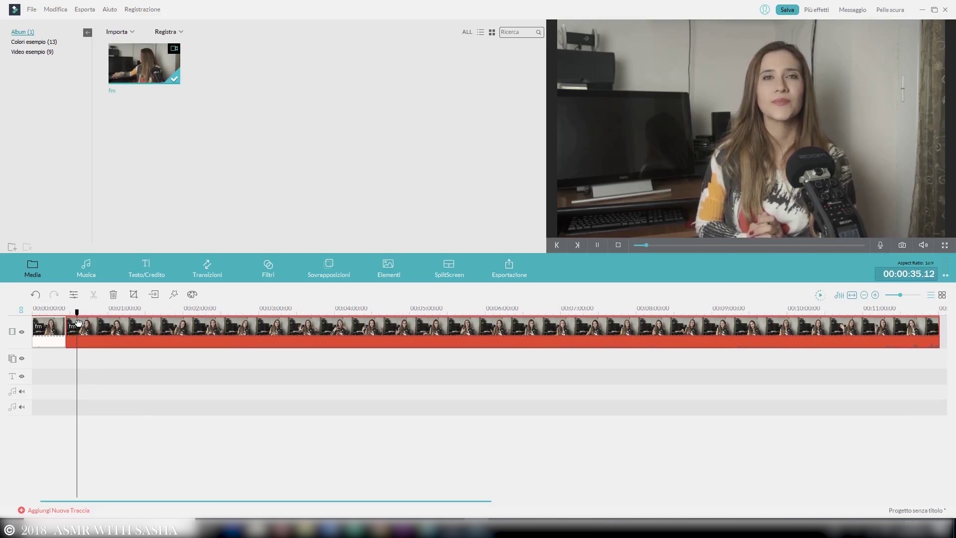
# Split the fm clip at 00:00:36.16 and delete the short section between the 00:00:26.24 cut and this one.
pyautogui.press('space')
pyautogui.rightClick(78, 331)
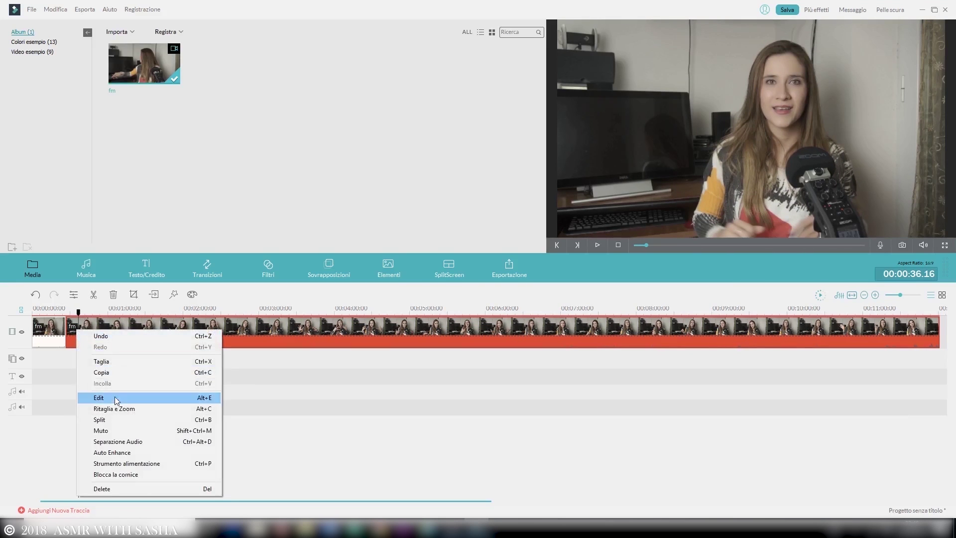
pyautogui.click(124, 422)
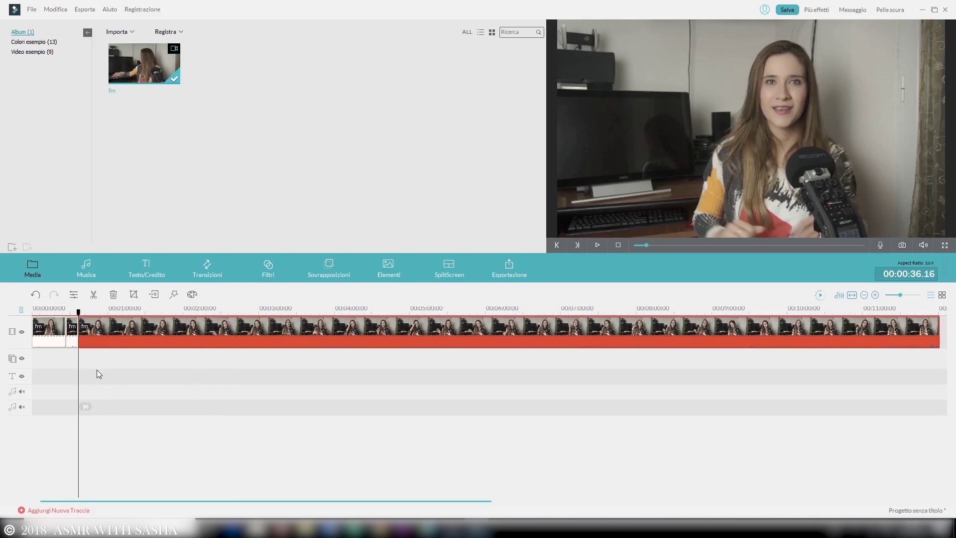
pyautogui.click(73, 332)
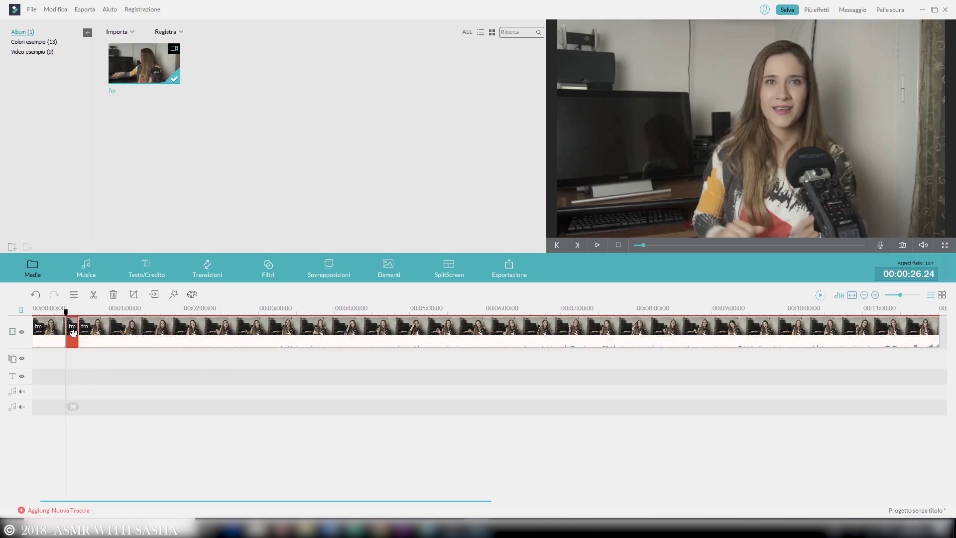
pyautogui.rightClick(73, 333)
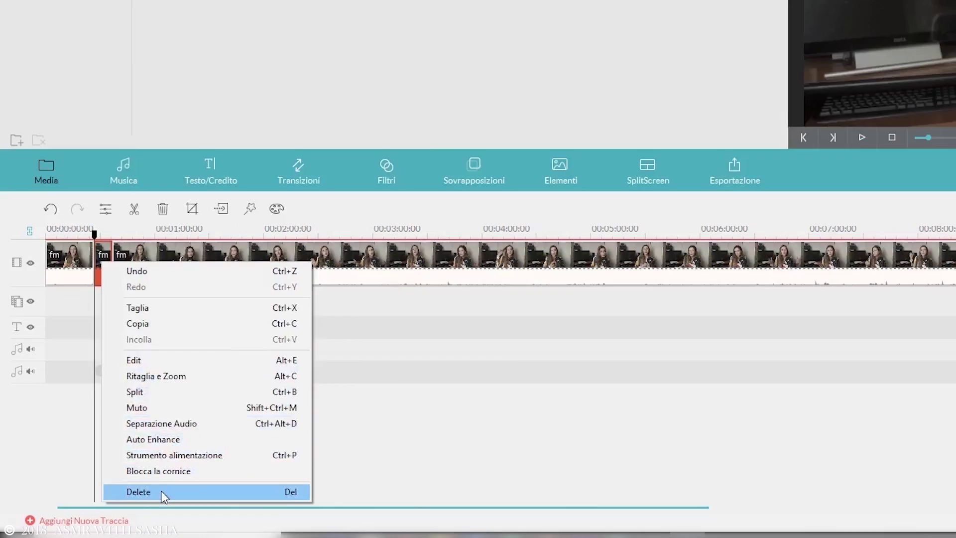
pyautogui.click(334, 496)
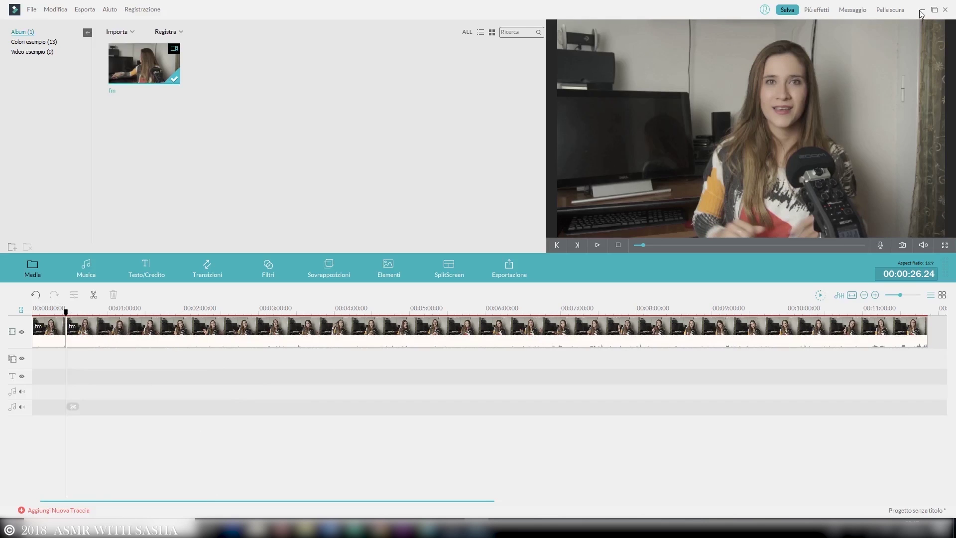
# Import intro.mp4 from the INTRO folder inside the Video folder into the media album.
pyautogui.click(122, 32)
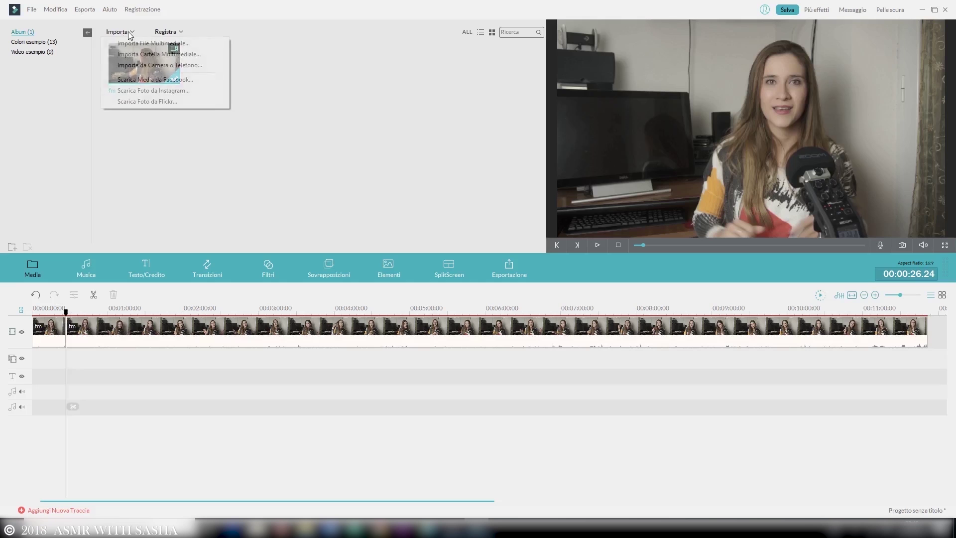
pyautogui.click(150, 43)
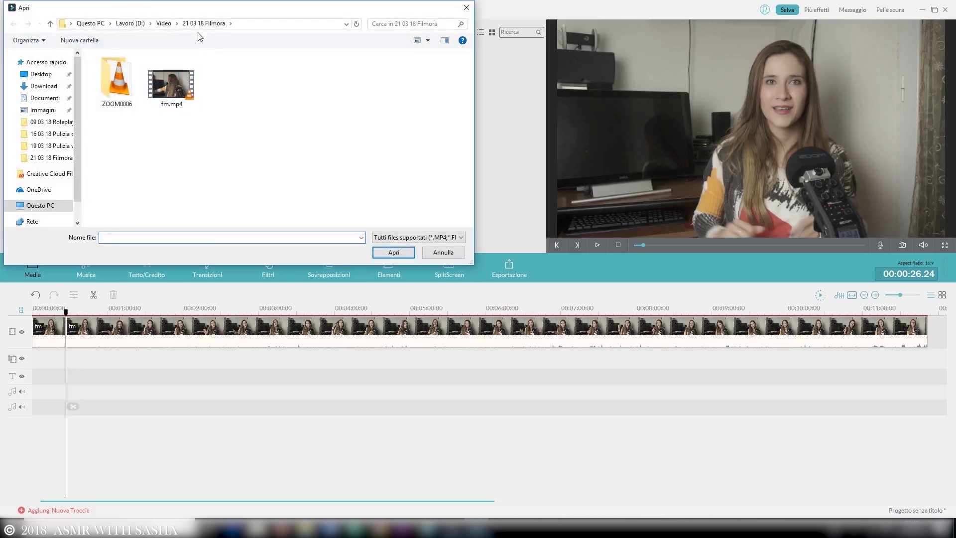
pyautogui.click(164, 24)
pyautogui.doubleClick(131, 90)
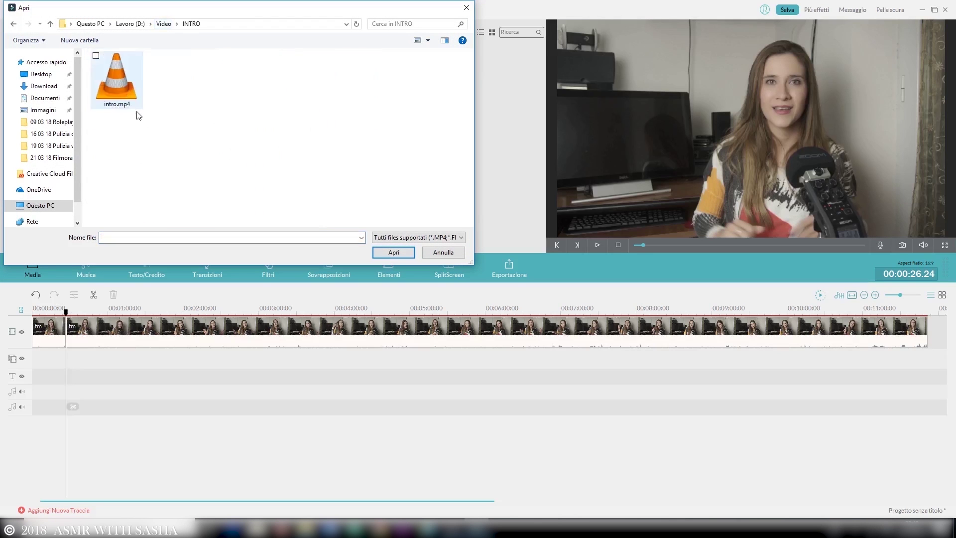
pyautogui.click(130, 87)
pyautogui.click(393, 252)
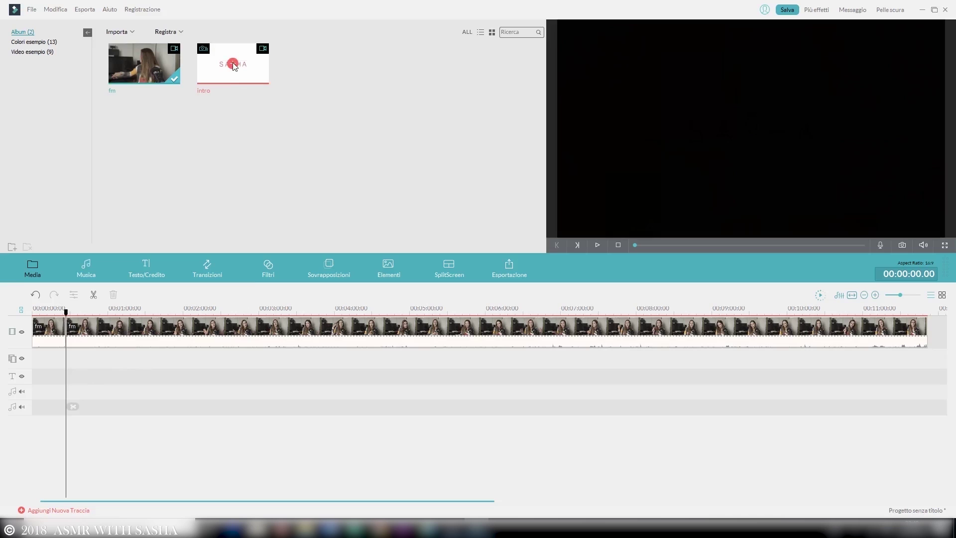
# Insert the intro clip between the two fm sections at 00:00:26.24 and play the transition into the second section.
pyautogui.moveTo(125, 333); pyautogui.dragTo(64, 312)
pyautogui.press('space')
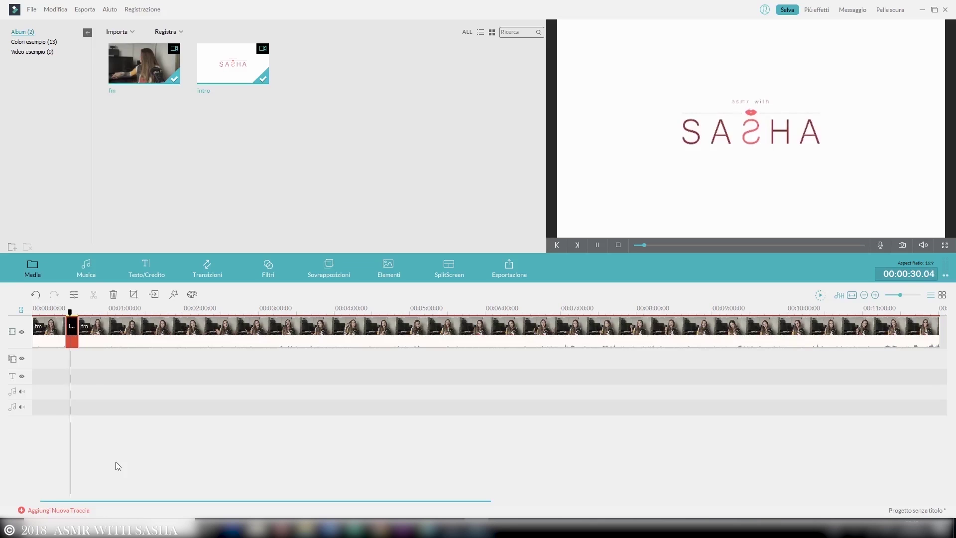
pyautogui.moveTo(71, 312); pyautogui.dragTo(78, 315)
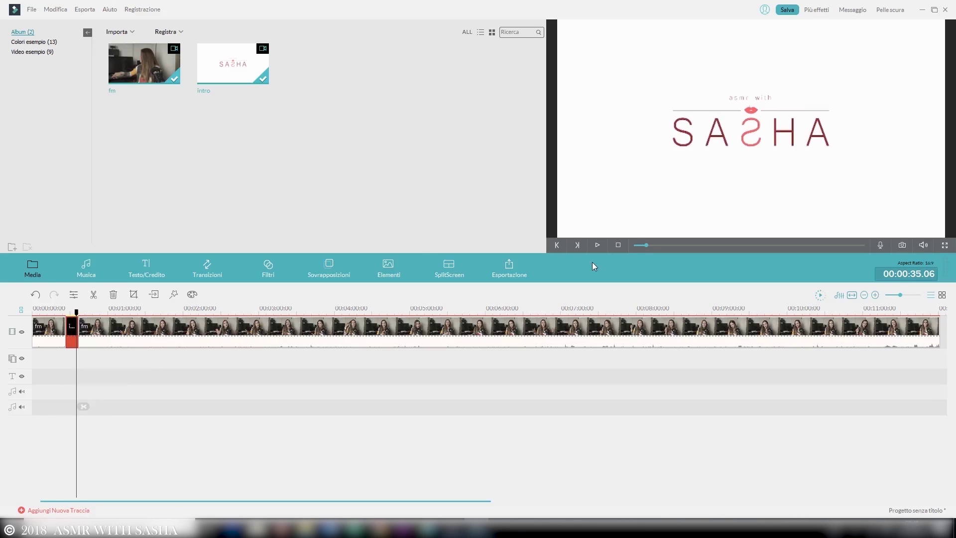
pyautogui.click(597, 245)
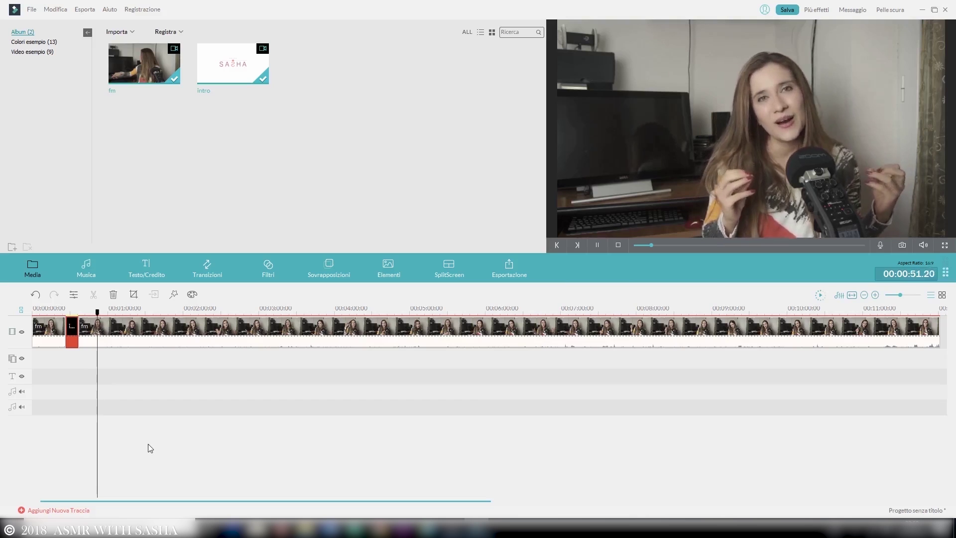
# Move the playhead to 00:00:13.11 and open the video settings of the opening fm section.
pyautogui.click(33, 342)
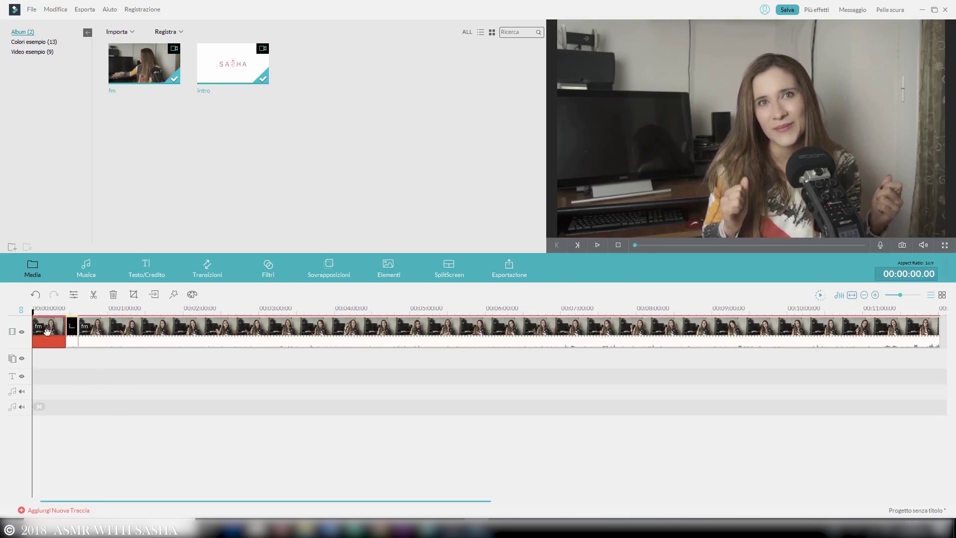
pyautogui.click(49, 313)
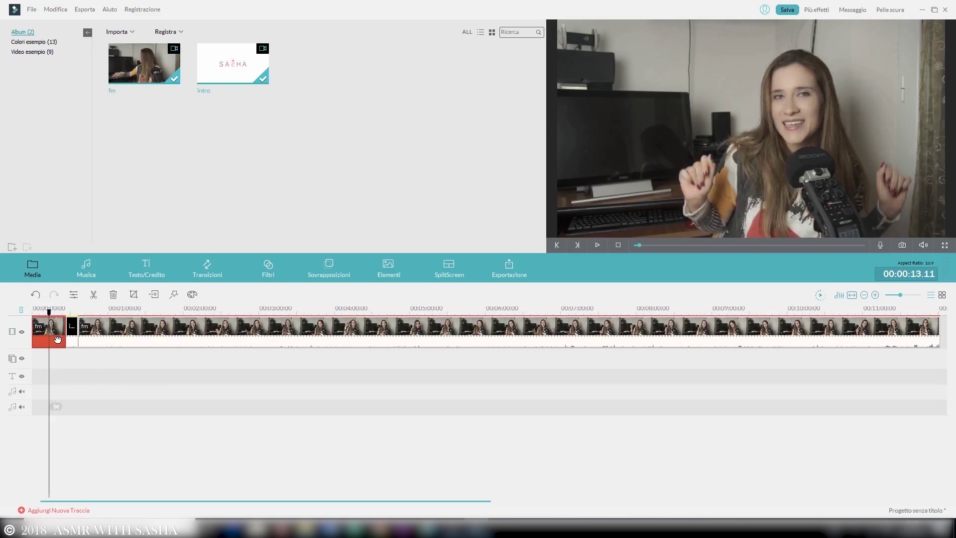
pyautogui.doubleClick(56, 327)
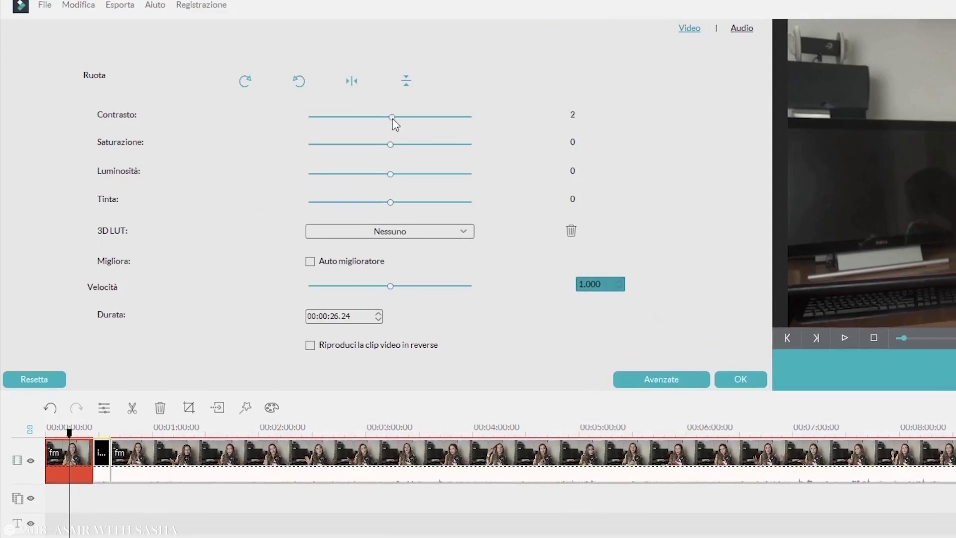
# Try contrast 11, saturation 15 and brightness 8 with automatic enhancement on the opening fm section.
pyautogui.moveTo(278, 95); pyautogui.dragTo(287, 92)
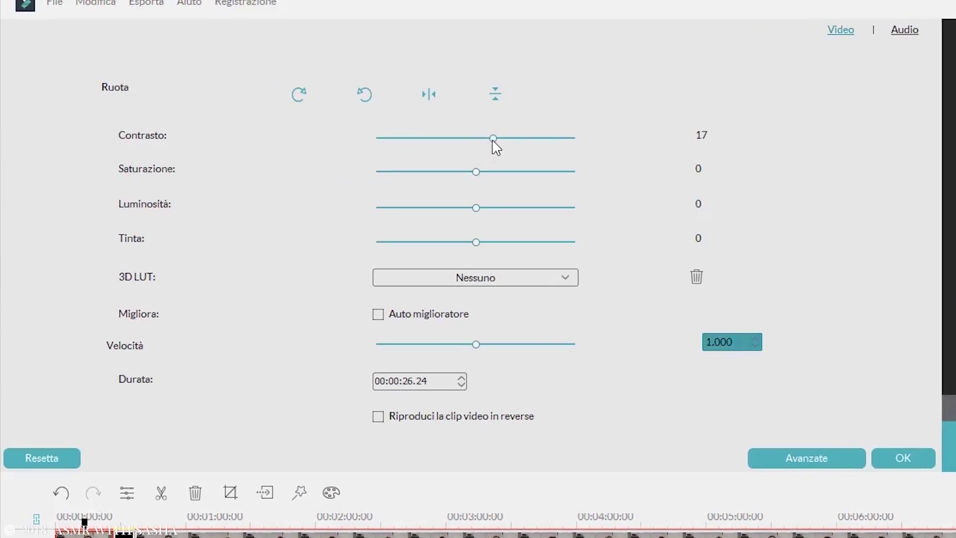
pyautogui.moveTo(502, 148); pyautogui.dragTo(498, 177)
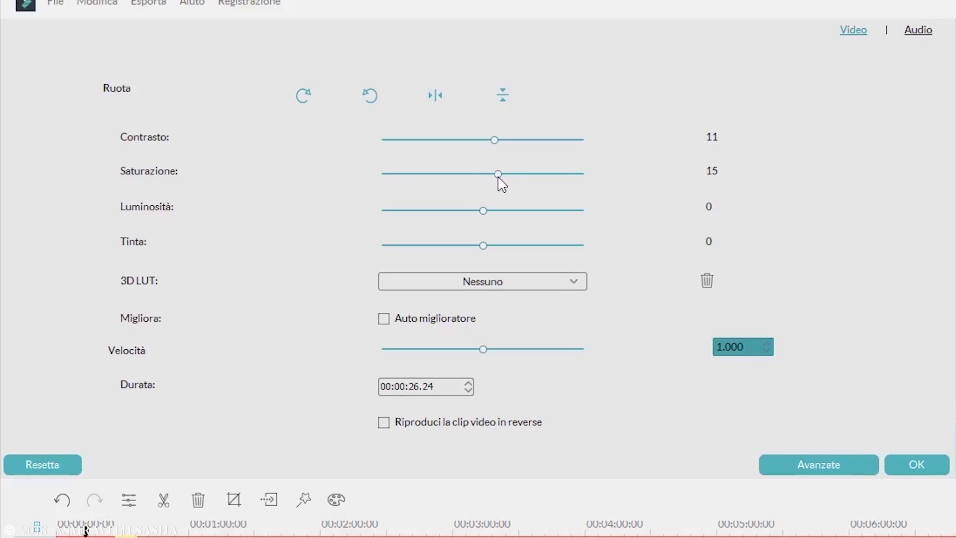
pyautogui.moveTo(484, 218); pyautogui.dragTo(495, 216)
pyautogui.click(388, 320)
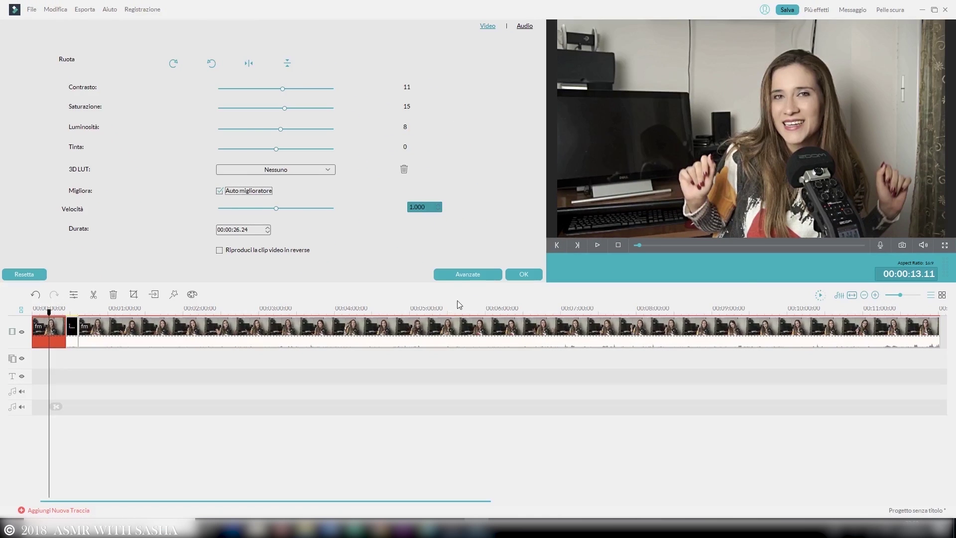
# Examine the white balance, colour, light, HSL and vignette groups in the advanced colour adjustment, and close it.
pyautogui.click(459, 274)
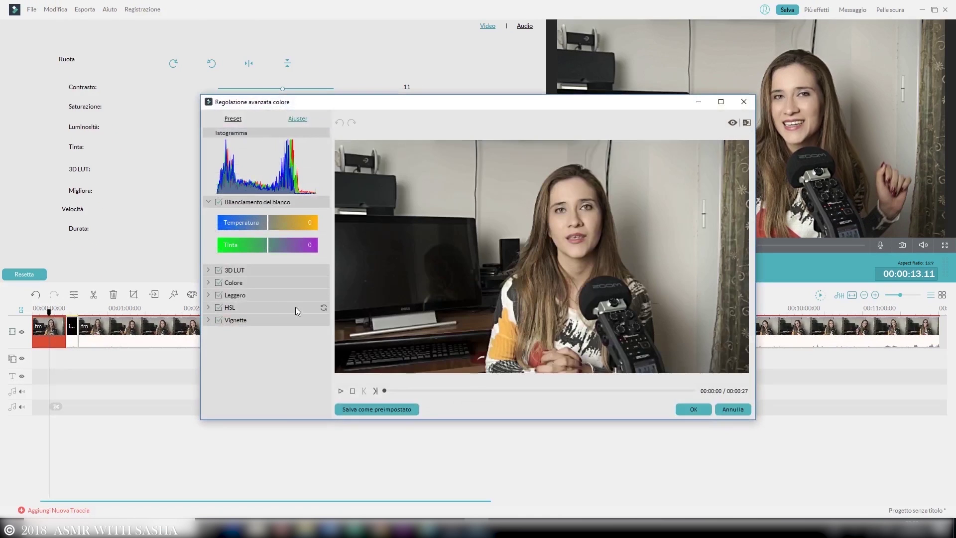
pyautogui.click(208, 322)
pyautogui.click(209, 323)
pyautogui.click(209, 282)
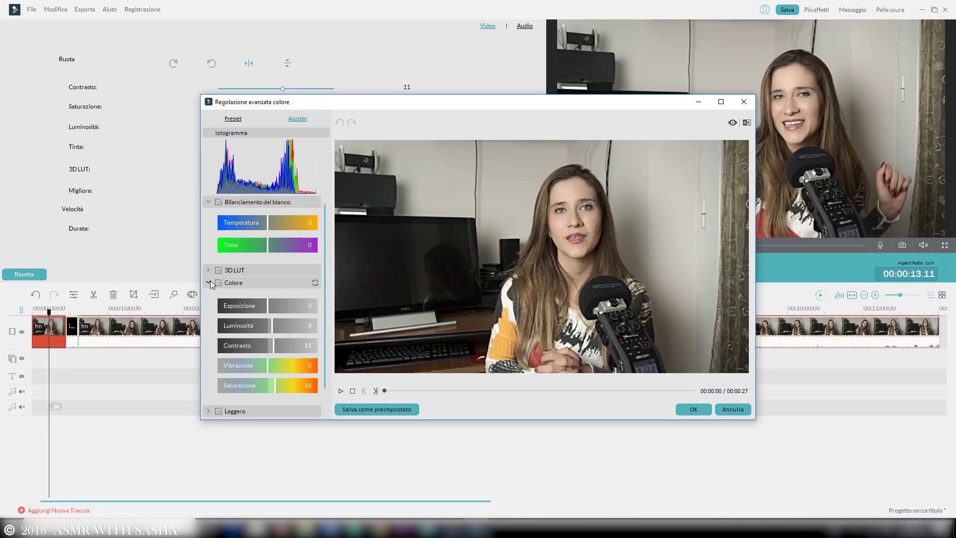
pyautogui.moveTo(324, 300); pyautogui.dragTo(323, 322)
pyautogui.moveTo(396, 106); pyautogui.dragTo(359, 97)
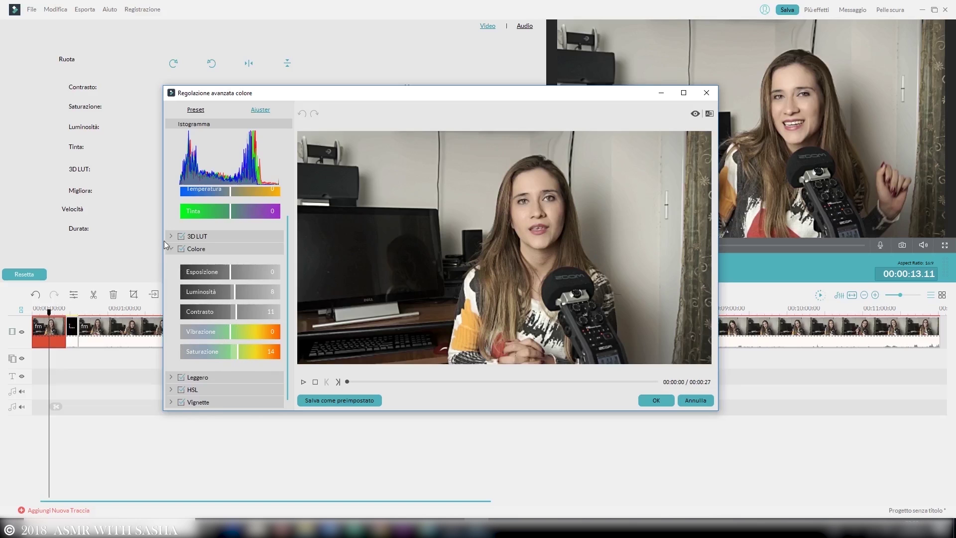
pyautogui.click(171, 377)
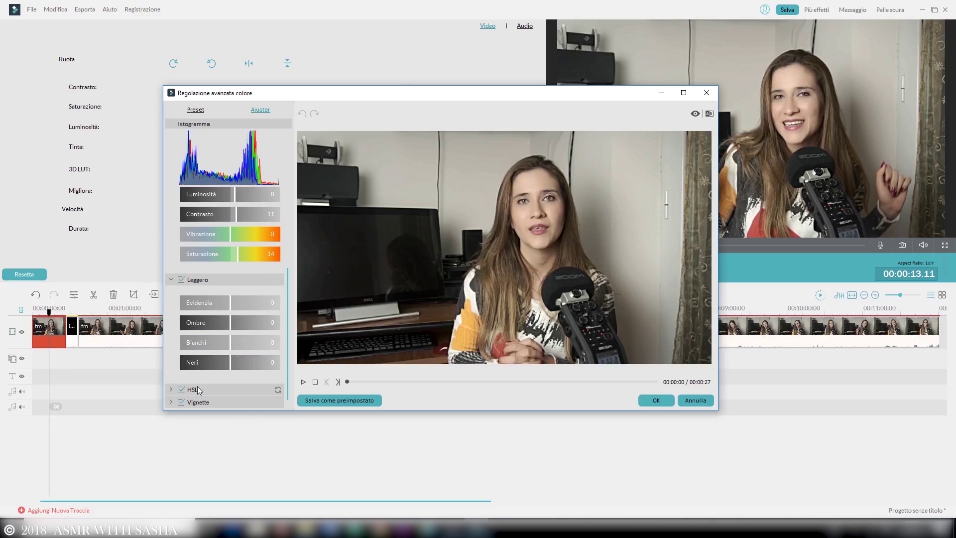
pyautogui.click(171, 391)
pyautogui.scroll(5, 182, 376)
pyautogui.click(171, 194)
pyautogui.click(171, 218)
pyautogui.click(170, 230)
pyautogui.click(171, 243)
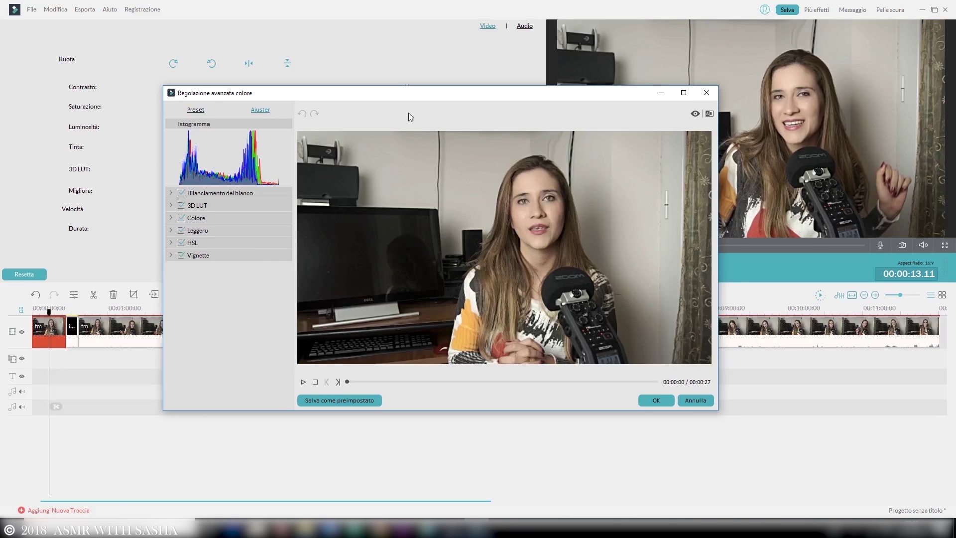
pyautogui.click(707, 93)
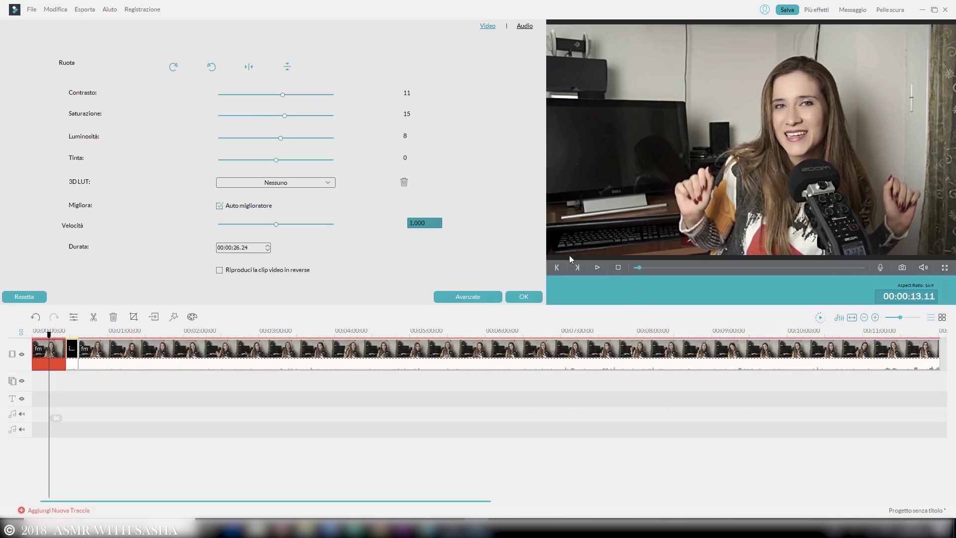
# Turn off automatic enhancement and reset the opening section's colour adjustments.
pyautogui.click(220, 206)
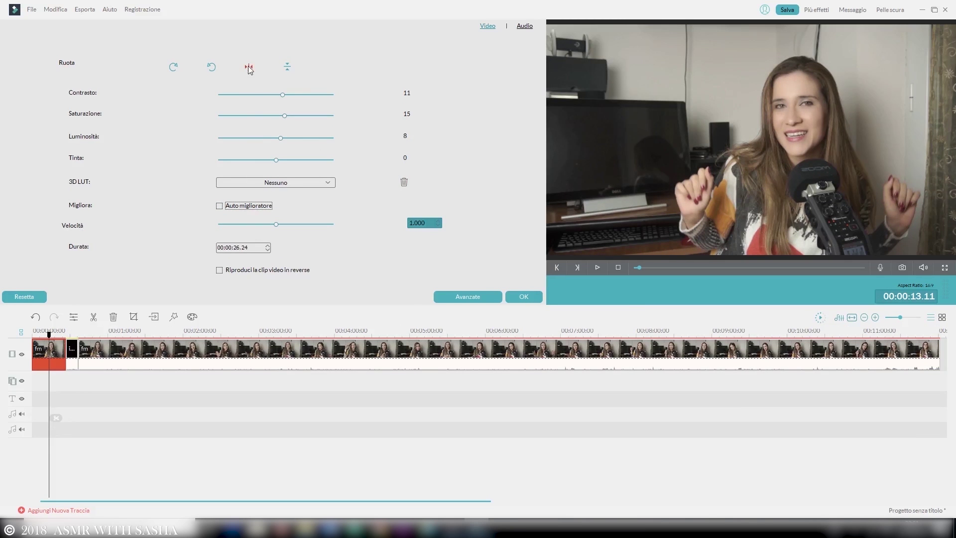
pyautogui.click(24, 297)
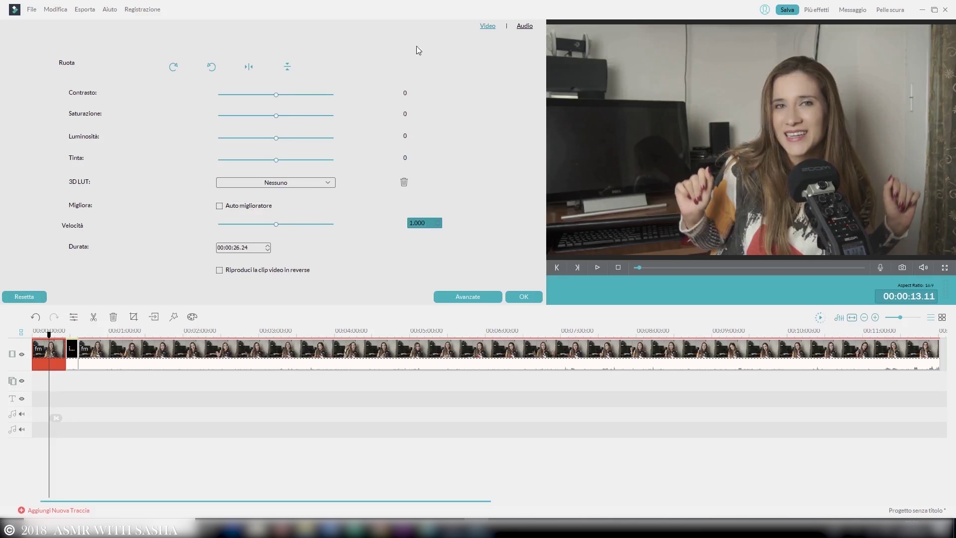
# Try the Game of Thrones, Batman, House of Cards, Mission Impossible and Warm Film 3D LUTs, and return to Nessuno.
pyautogui.click(276, 182)
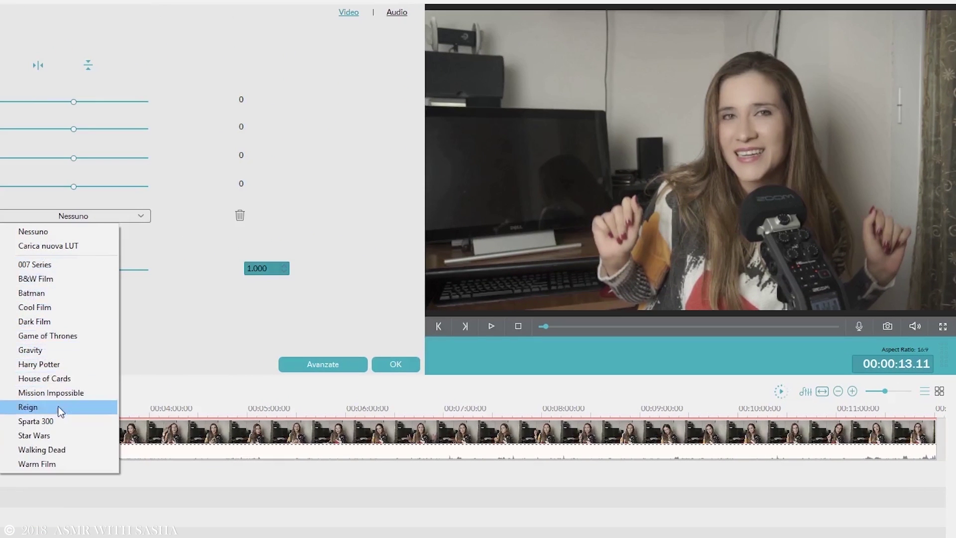
pyautogui.click(55, 337)
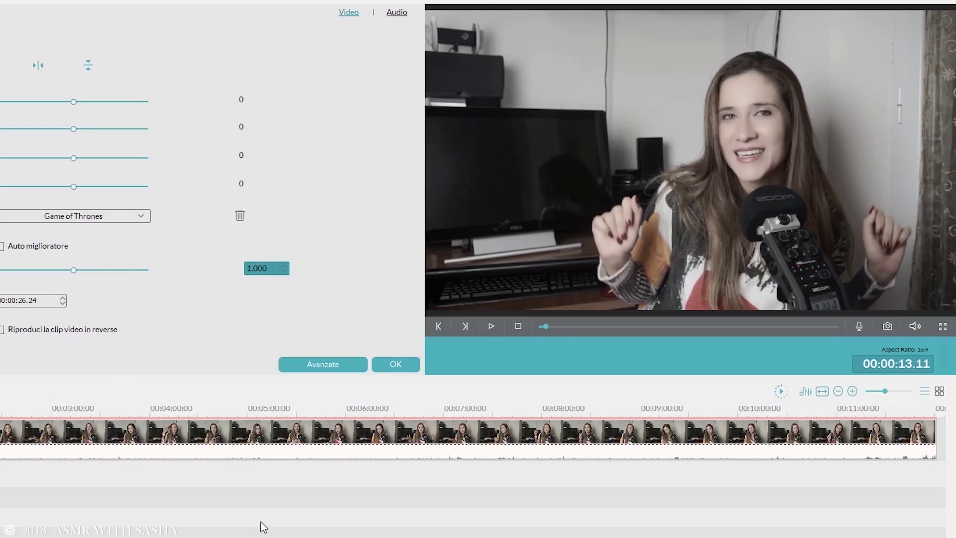
pyautogui.click(70, 218)
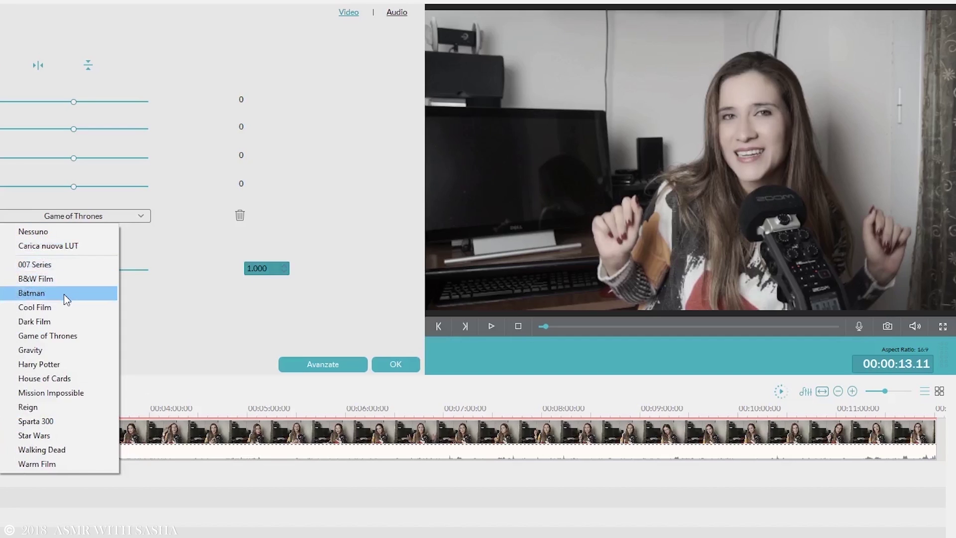
pyautogui.click(64, 294)
pyautogui.click(74, 217)
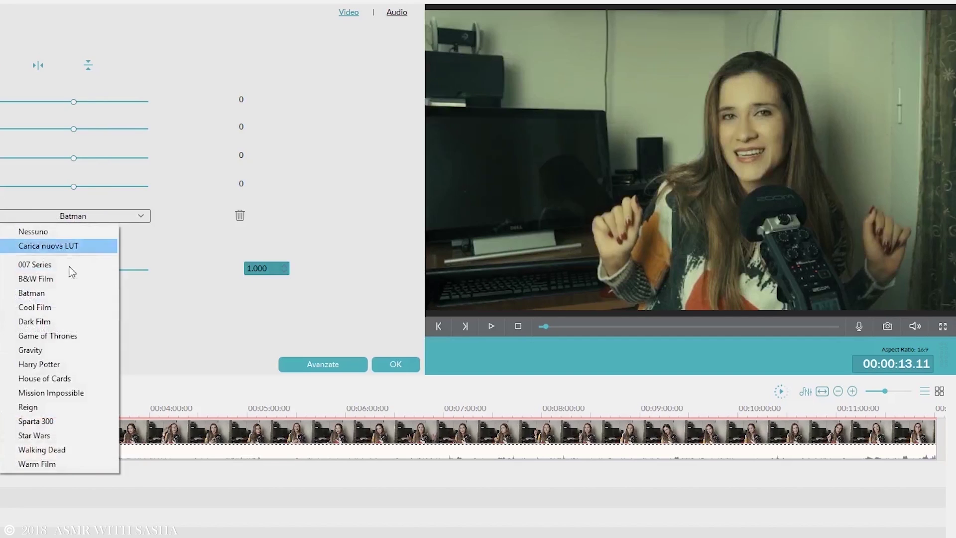
pyautogui.click(69, 378)
pyautogui.click(81, 218)
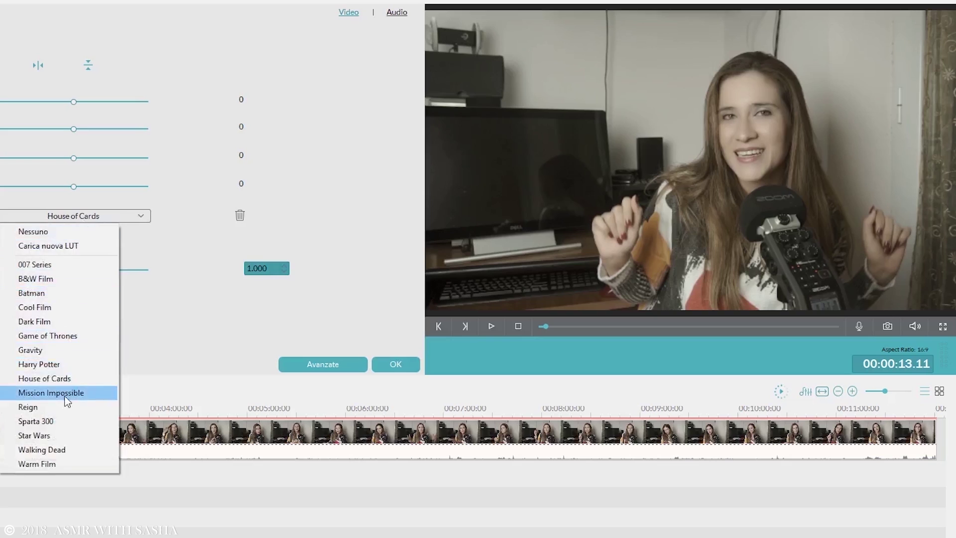
pyautogui.click(65, 394)
pyautogui.click(62, 217)
pyautogui.click(61, 463)
pyautogui.click(65, 217)
pyautogui.click(68, 232)
# Set the opening fm section's contrast to 18, saturation to 6 and brightness to 10.
pyautogui.moveTo(181, 98)
pyautogui.mouseDown()
pyautogui.moveTo(232, 99)
pyautogui.moveTo(193, 99)
pyautogui.mouseUp()
pyautogui.moveTo(181, 122); pyautogui.dragTo(194, 123)
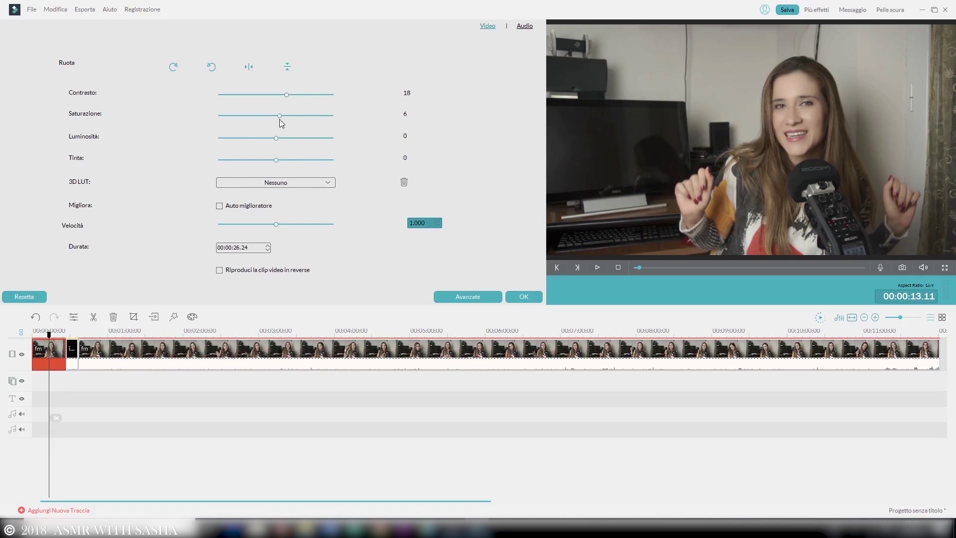
pyautogui.moveTo(276, 138)
pyautogui.mouseDown()
pyautogui.moveTo(298, 141)
pyautogui.moveTo(282, 143)
pyautogui.mouseUp()
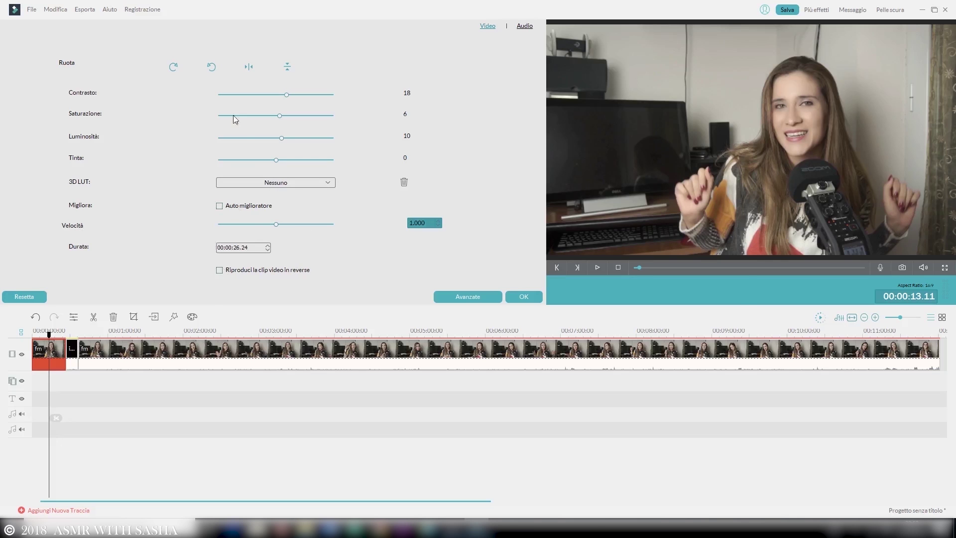
# Save the opening fm section's colour adjustments as the preset My Preset 1 and confirm the advanced colour adjustment.
pyautogui.click(459, 297)
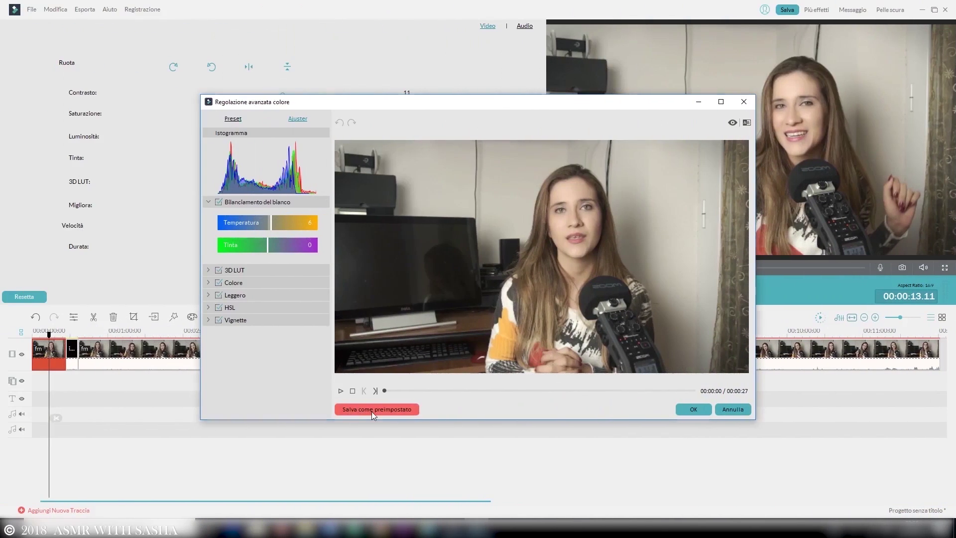
pyautogui.click(371, 410)
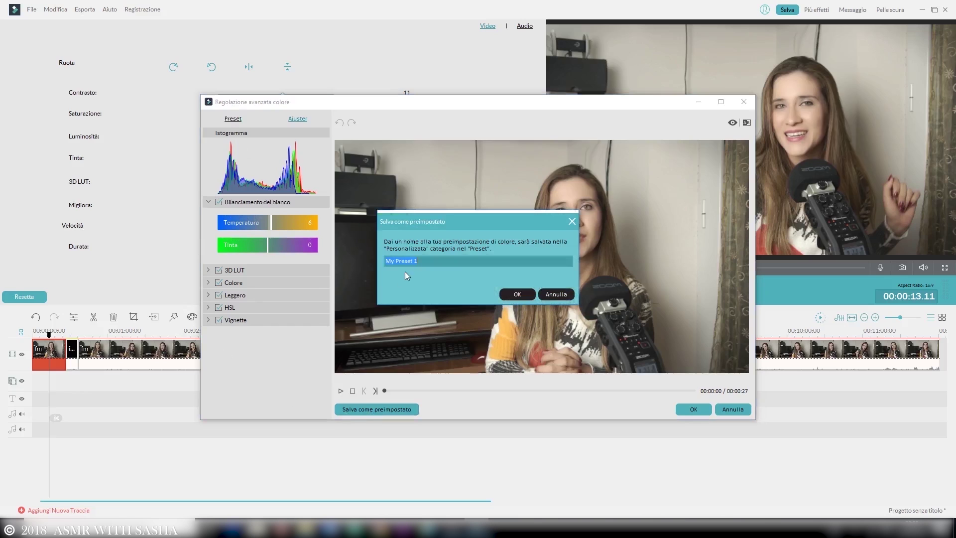
pyautogui.click(508, 295)
pyautogui.click(447, 285)
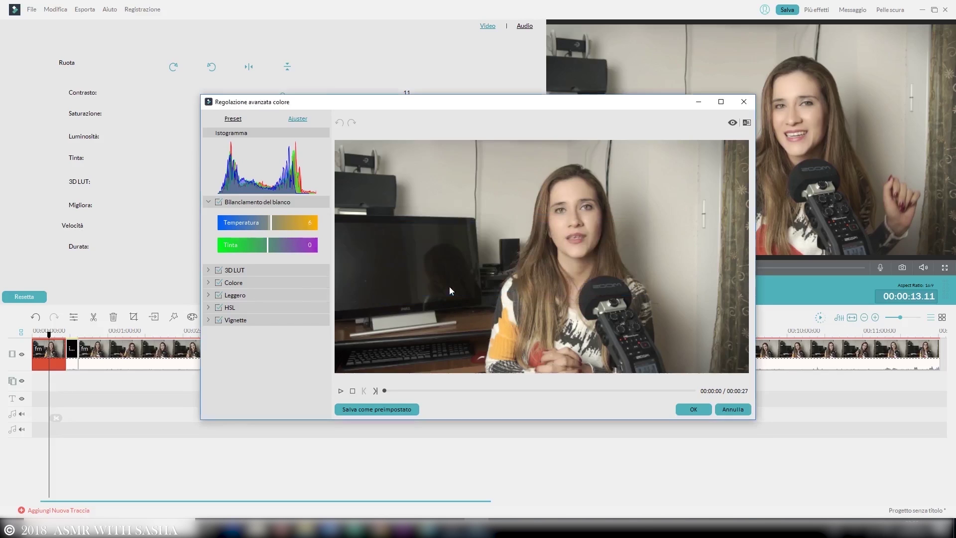
pyautogui.click(693, 409)
# Apply the custom preset My Preset 1 to the long fm section after the intro.
pyautogui.click(222, 363)
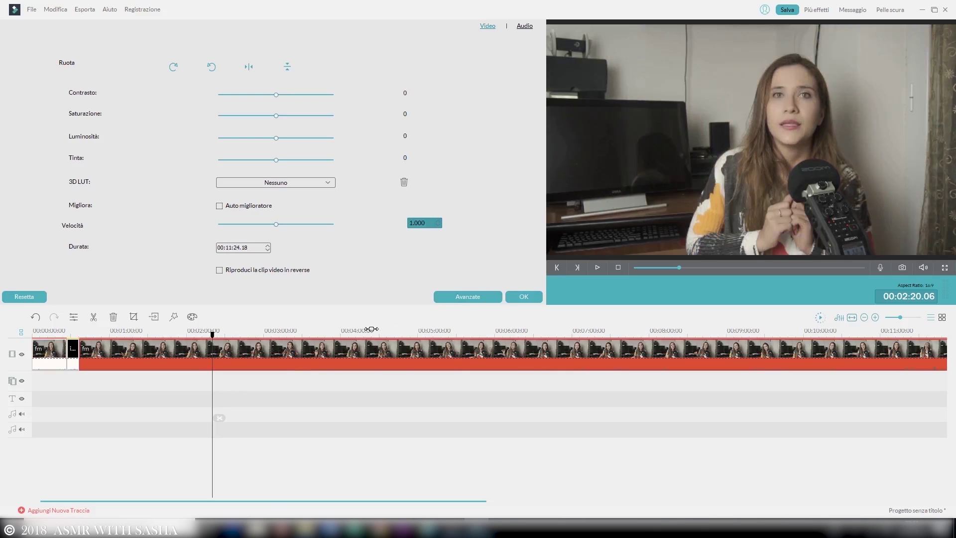
pyautogui.click(461, 298)
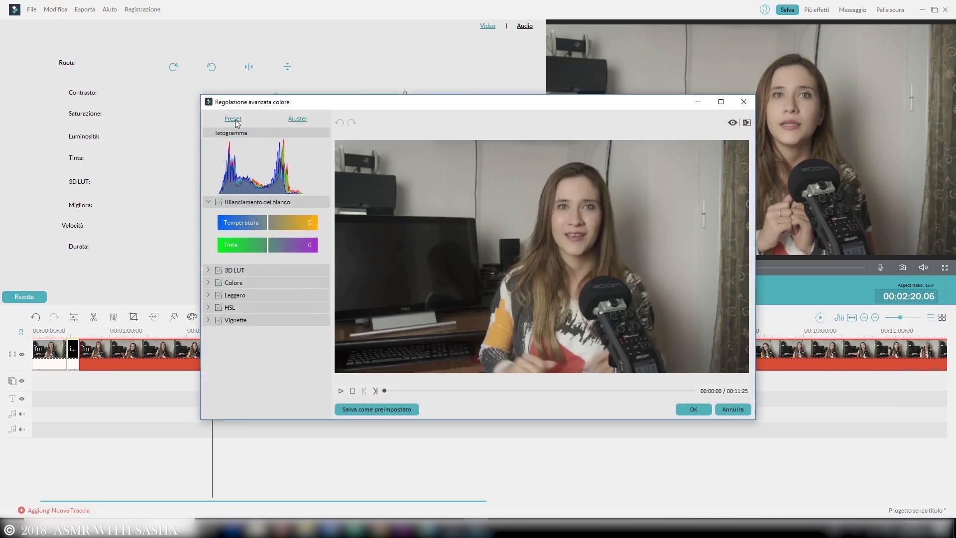
pyautogui.click(235, 120)
pyautogui.click(246, 140)
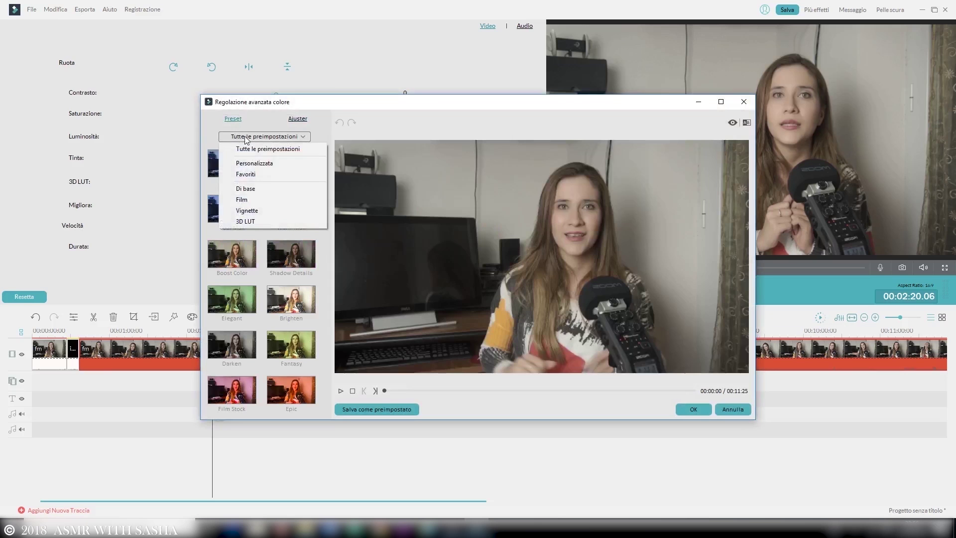
pyautogui.click(252, 163)
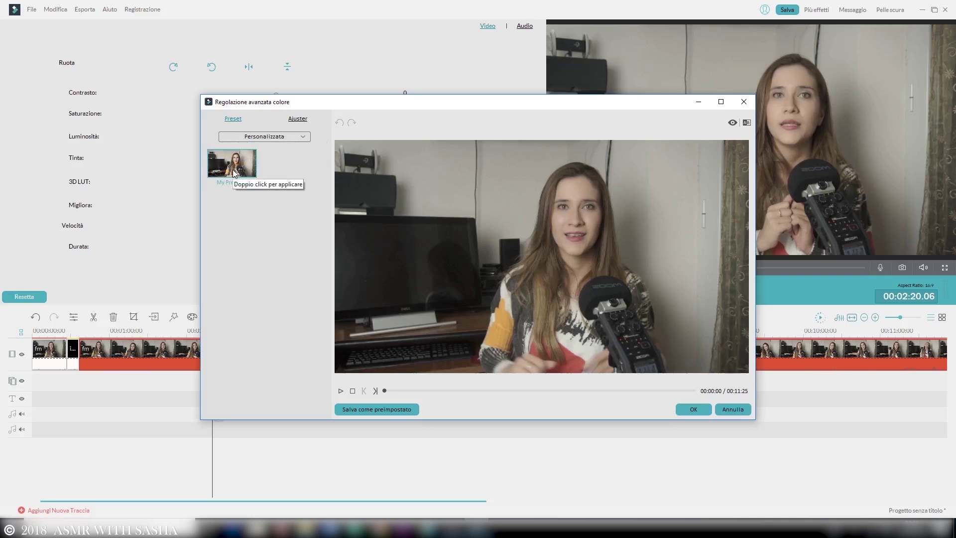
pyautogui.doubleClick(232, 169)
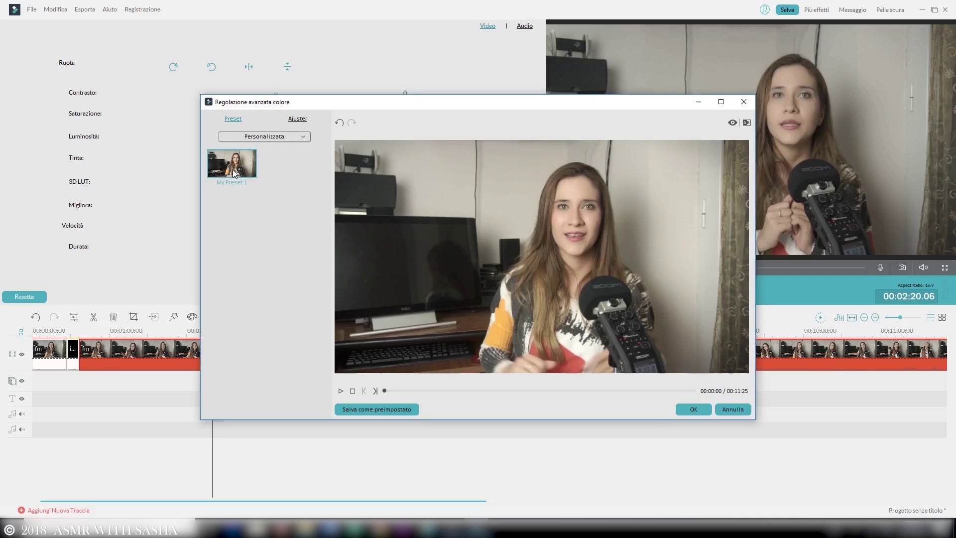
pyautogui.click(693, 409)
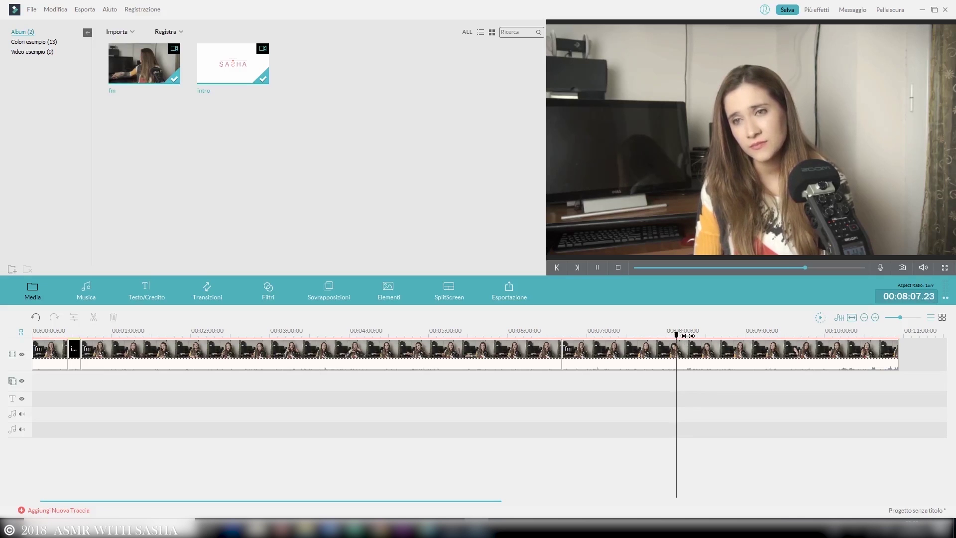
# Split the last fm section at about 00:08:59 and delete the part before the cut.
pyautogui.click(728, 336)
pyautogui.moveTo(728, 337); pyautogui.dragTo(744, 333)
pyautogui.press('space')
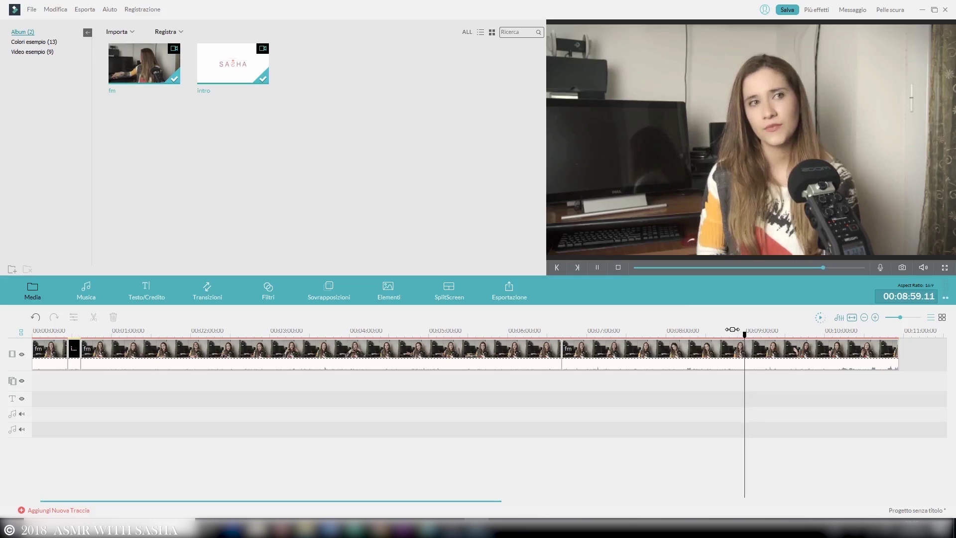
pyautogui.rightClick(747, 348)
pyautogui.click(772, 440)
pyautogui.click(685, 362)
pyautogui.press('Delete')
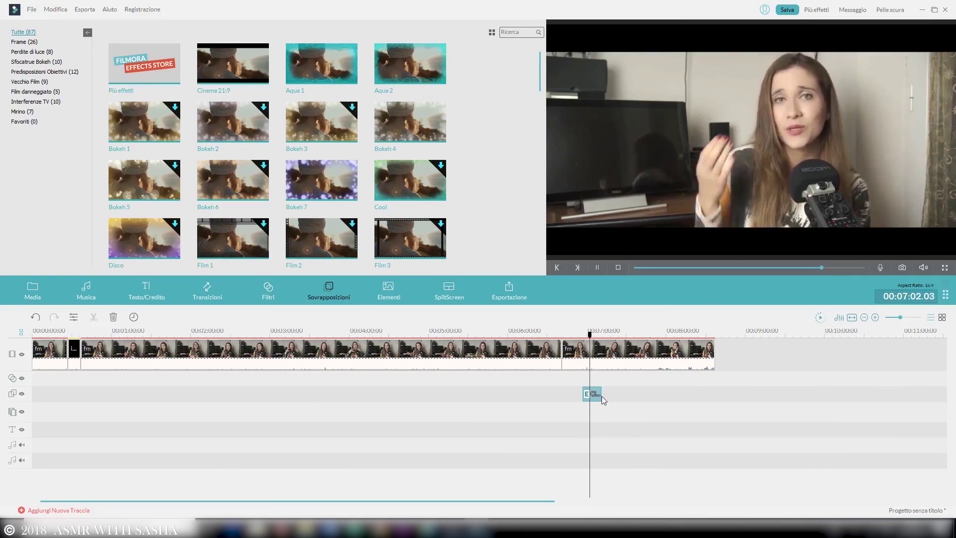
# Shorten the Cinema 21:9 overlay so it ends at about 00:07:02, and play back the passage around it.
pyautogui.press('space')
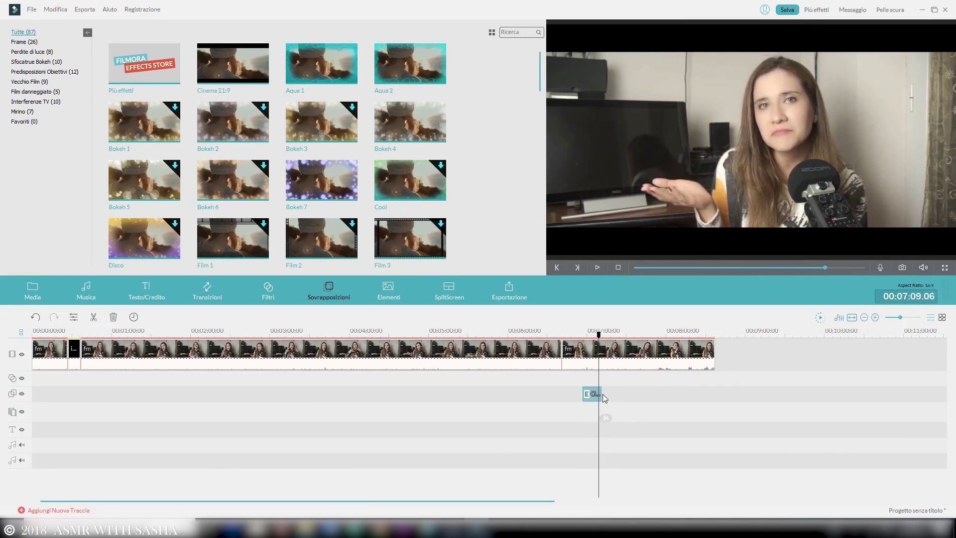
pyautogui.moveTo(599, 335); pyautogui.dragTo(583, 335)
pyautogui.press('space')
pyautogui.moveTo(602, 395); pyautogui.dragTo(590, 395)
pyautogui.moveTo(591, 335); pyautogui.dragTo(582, 335)
pyautogui.press('space')
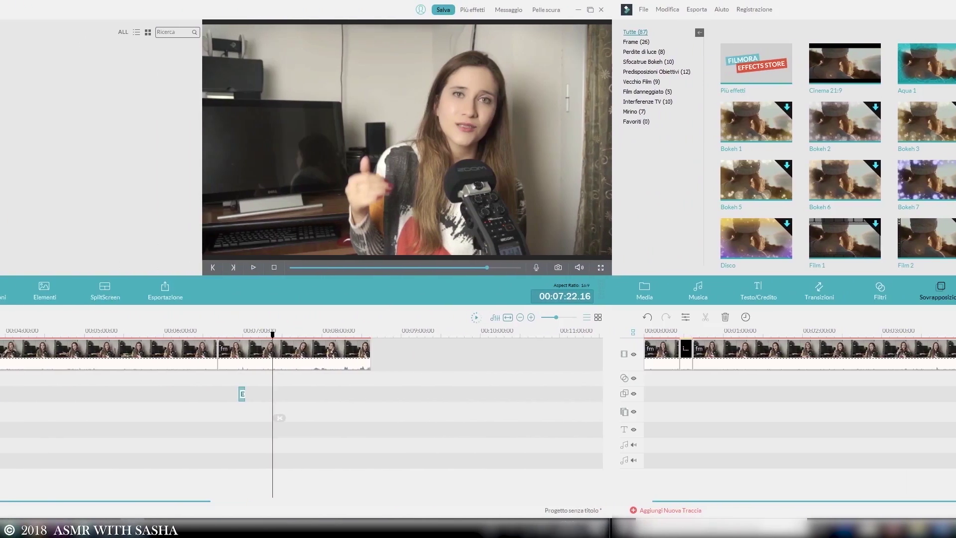
# Import the recording 2018-03-21_22-49-14.mp4 from the Video folder 21 03 18 Filmora.
pyautogui.click(137, 41)
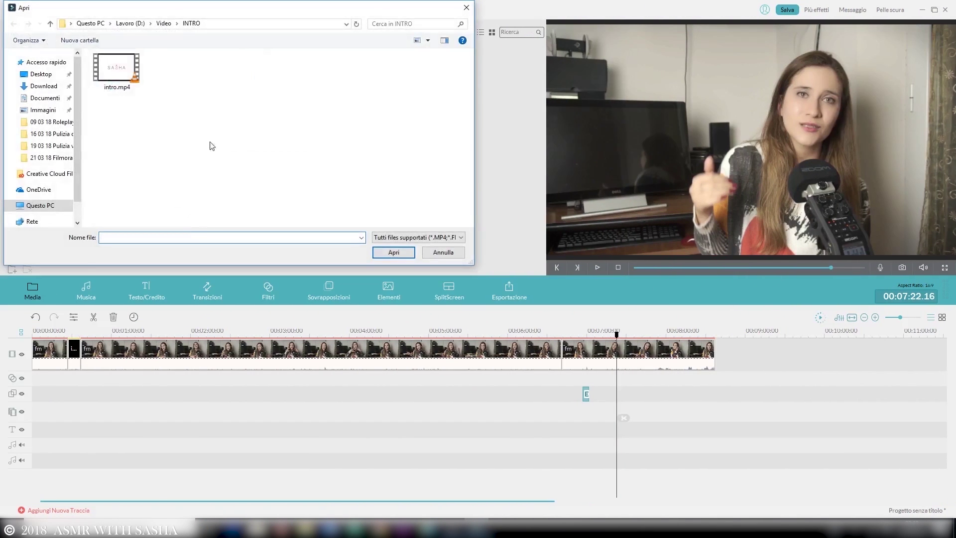
pyautogui.click(164, 23)
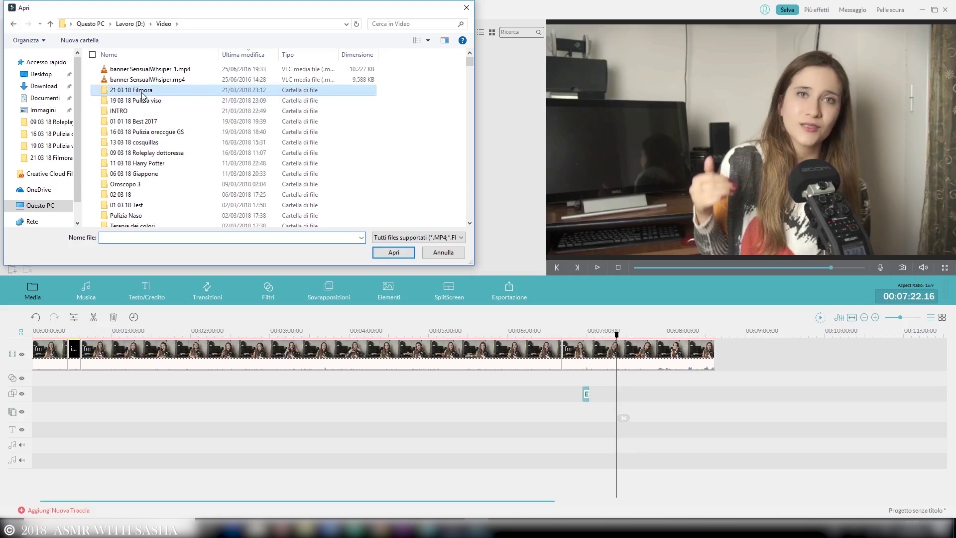
pyautogui.doubleClick(159, 94)
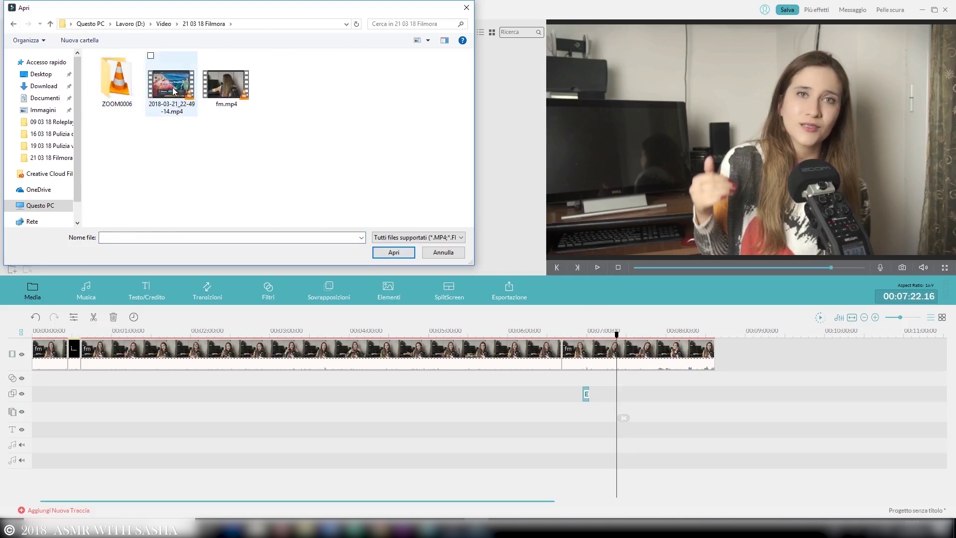
pyautogui.doubleClick(173, 91)
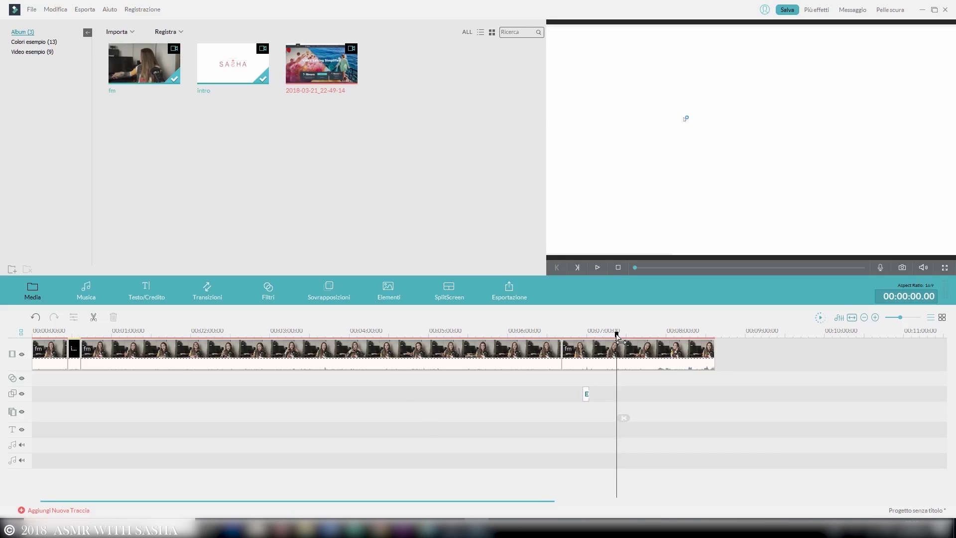
# Detach the audio from the last fm section and play back the section from about 00:07:02.
pyautogui.rightClick(628, 360)
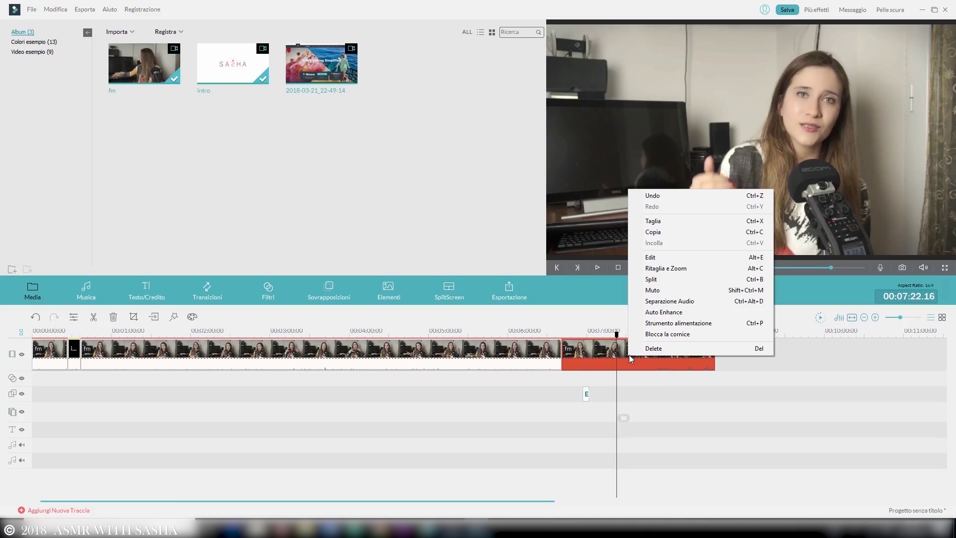
pyautogui.click(669, 301)
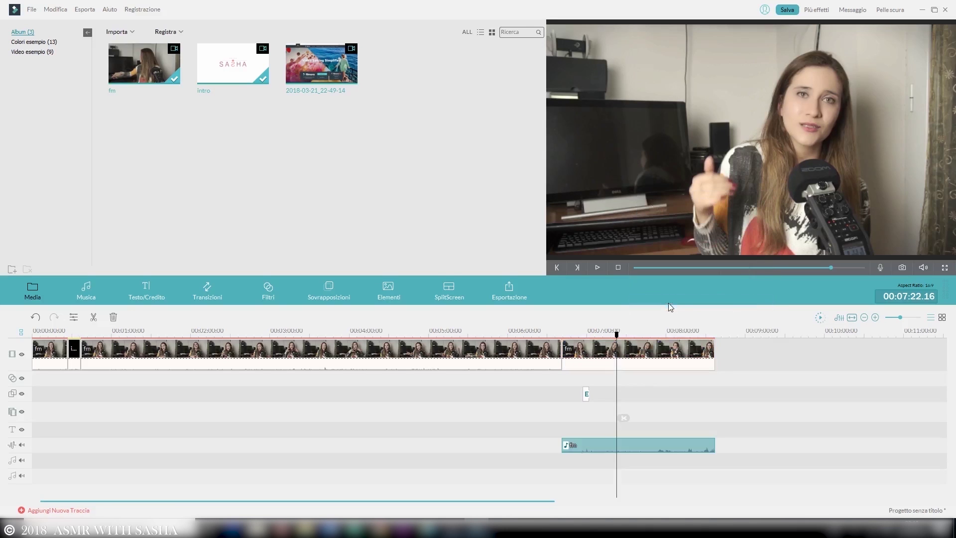
pyautogui.moveTo(617, 336); pyautogui.dragTo(594, 342)
pyautogui.press('space')
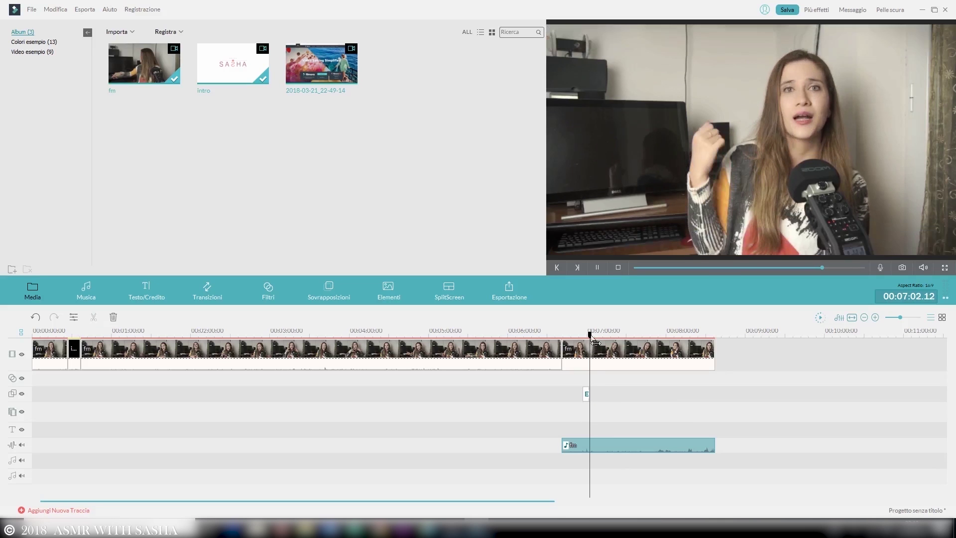
# Add the 2018-03-21_22-49-14 recording as picture-in-picture and move it to start at about 00:07:14.
pyautogui.rightClick(331, 67)
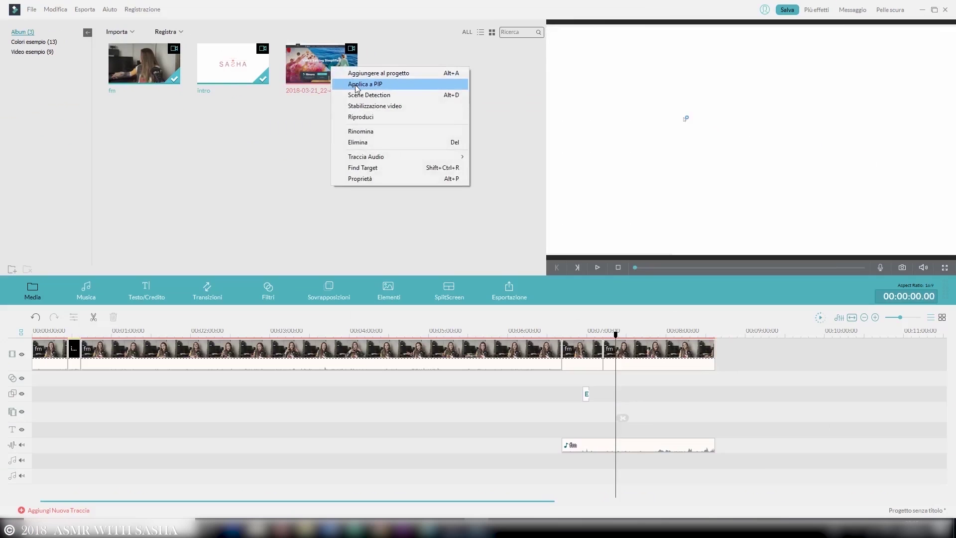
pyautogui.click(357, 85)
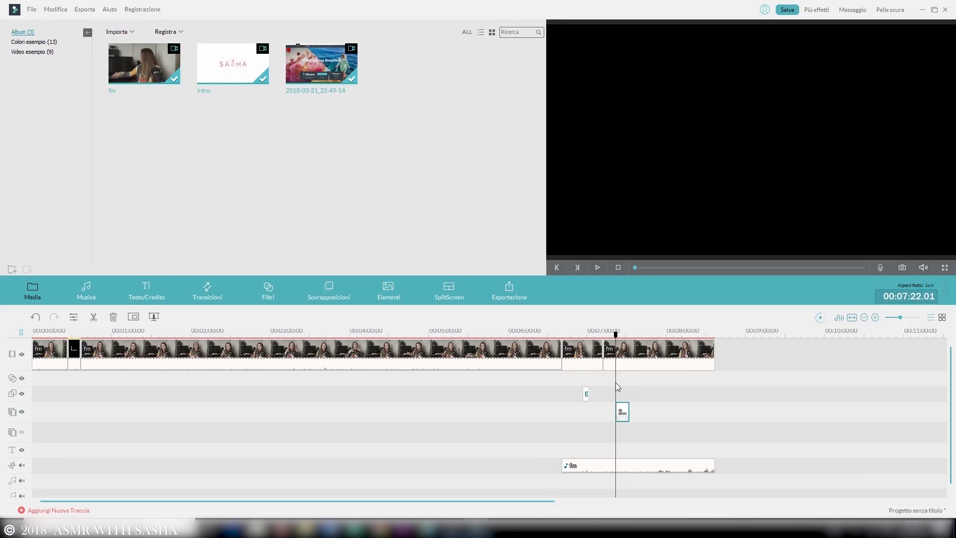
pyautogui.moveTo(616, 333); pyautogui.dragTo(604, 334)
pyautogui.press('space')
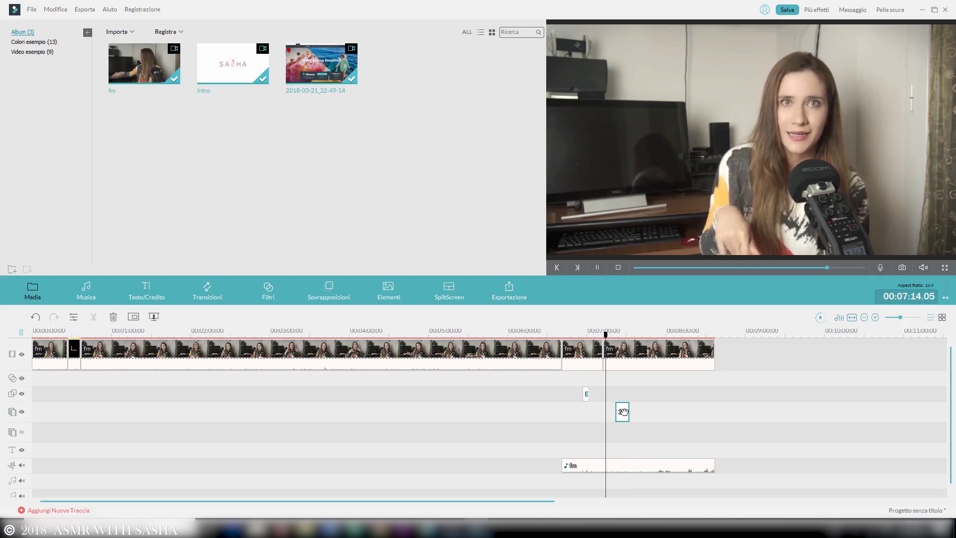
pyautogui.moveTo(624, 411); pyautogui.dragTo(616, 410)
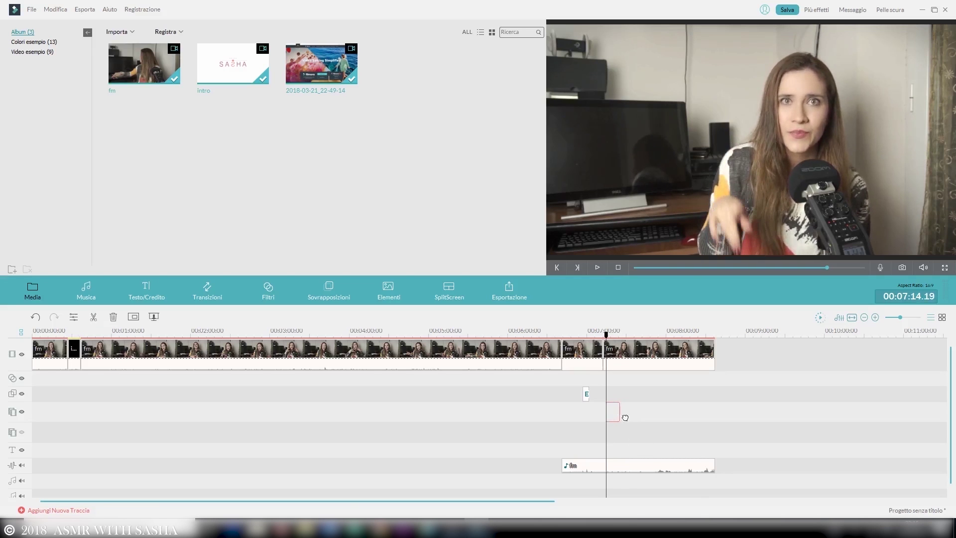
pyautogui.press('space')
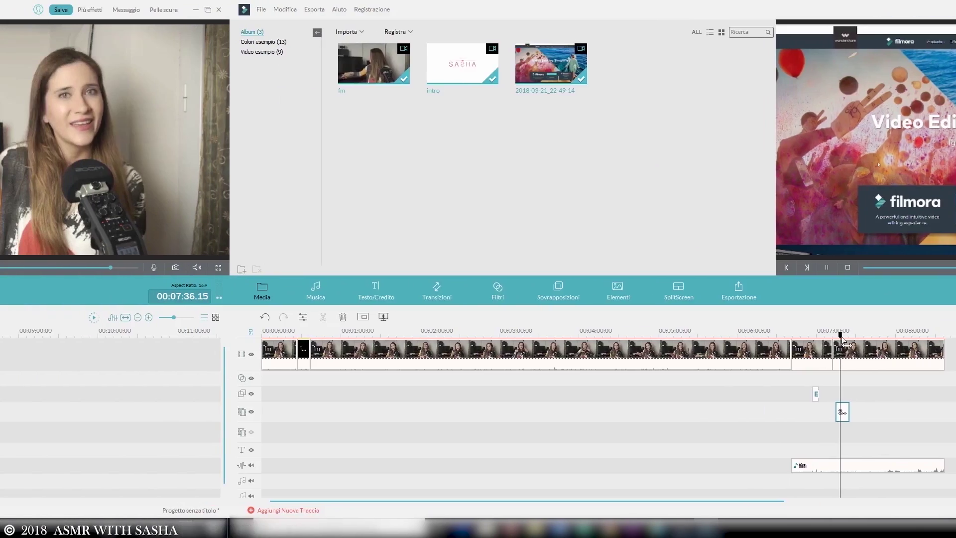
# Split the last fm section and its detached audio at 00:07:39.03 and delete everything after the cut.
pyautogui.rightClick(645, 354)
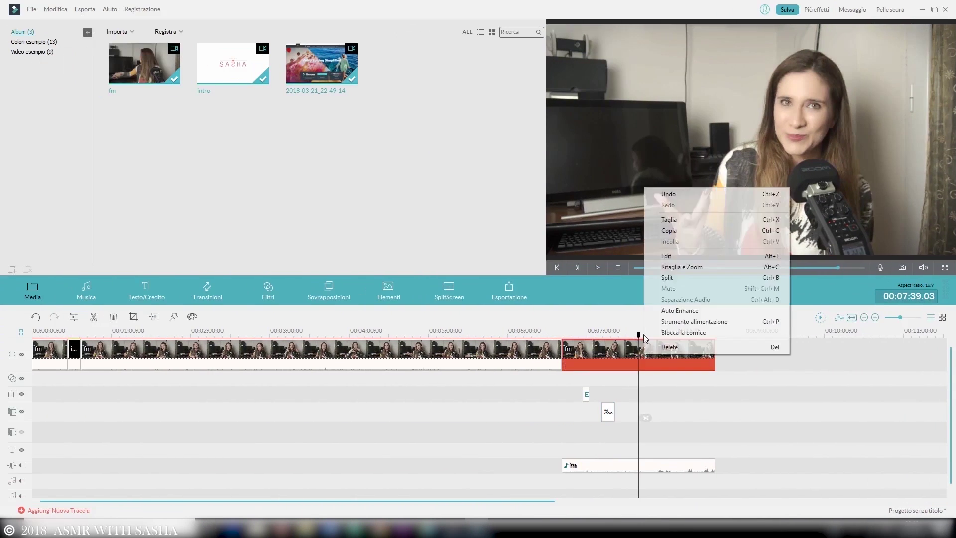
pyautogui.click(685, 353)
pyautogui.press('Delete')
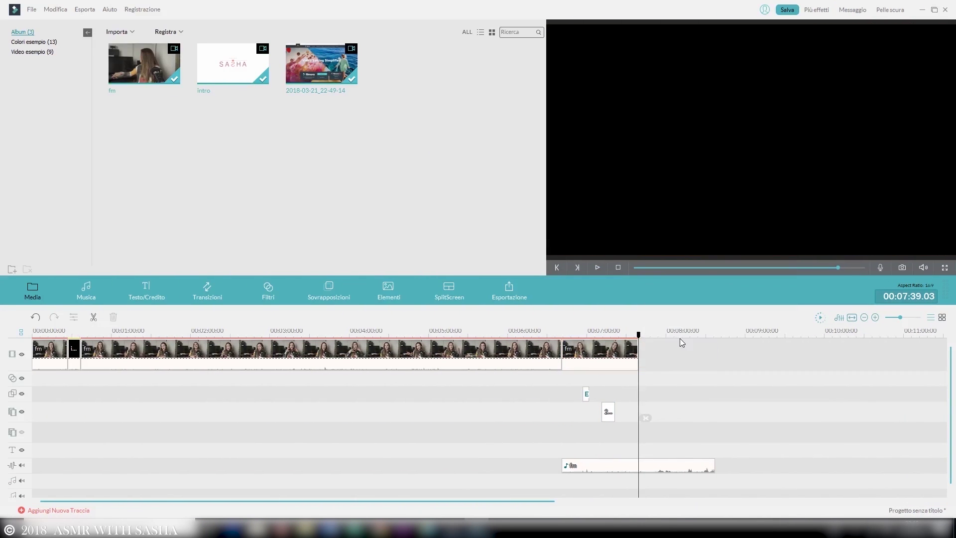
pyautogui.rightClick(641, 464)
pyautogui.click(662, 444)
pyautogui.press('Delete')
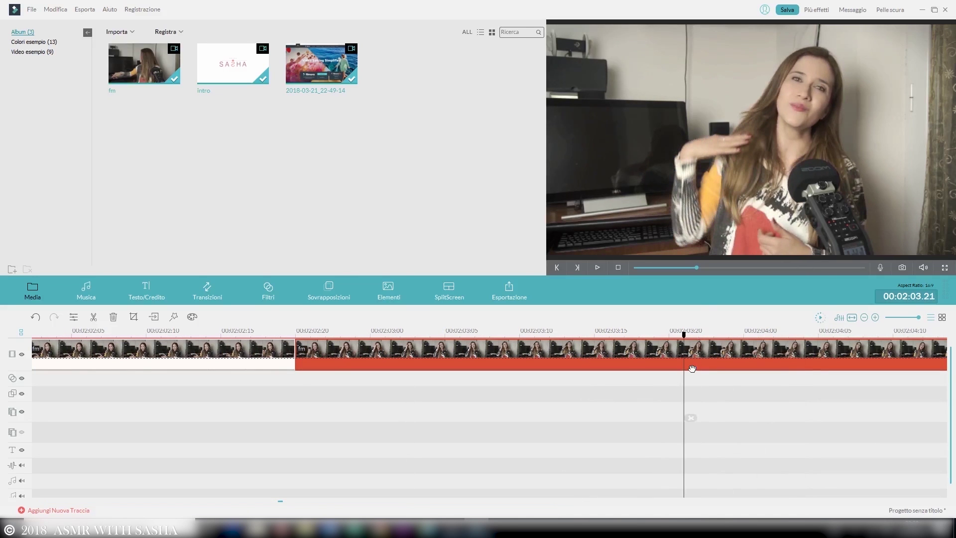
# Split the fm clip at 00:02:03.21 and delete the short piece between 00:02:02.20 and that cut.
pyautogui.rightClick(682, 355)
pyautogui.click(711, 278)
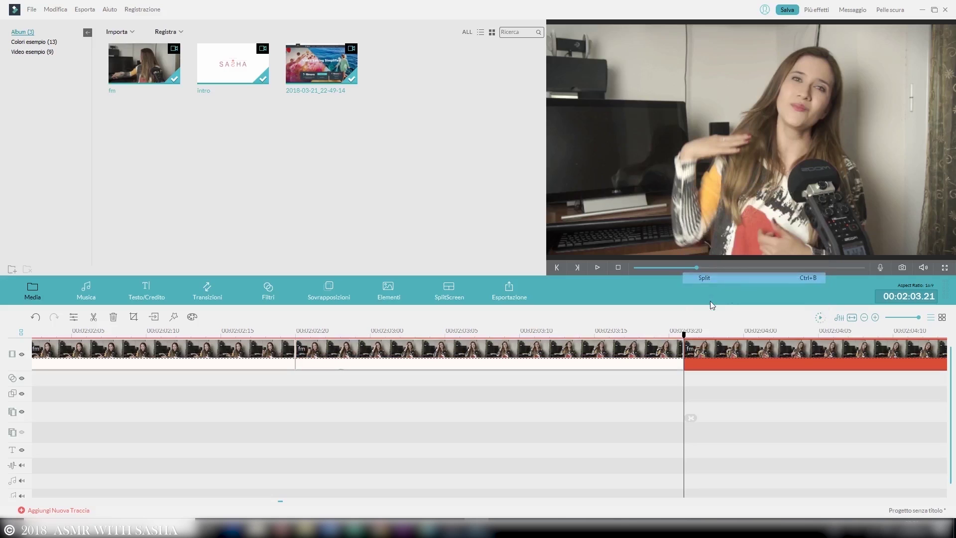
pyautogui.click(526, 353)
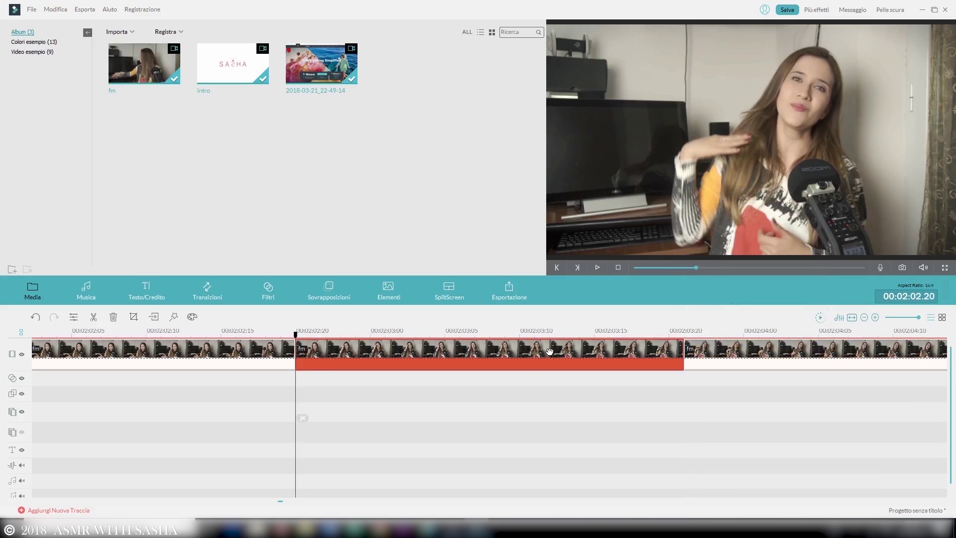
pyautogui.press('Delete')
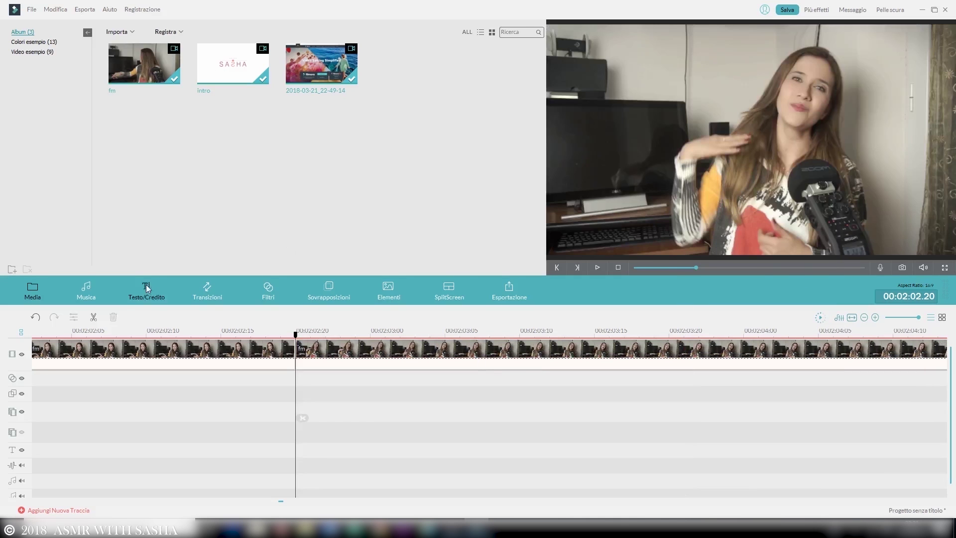
# Try the CrazyParametricFun transition on the cut at 00:02:02.20, play it back and delete it.
pyautogui.click(210, 292)
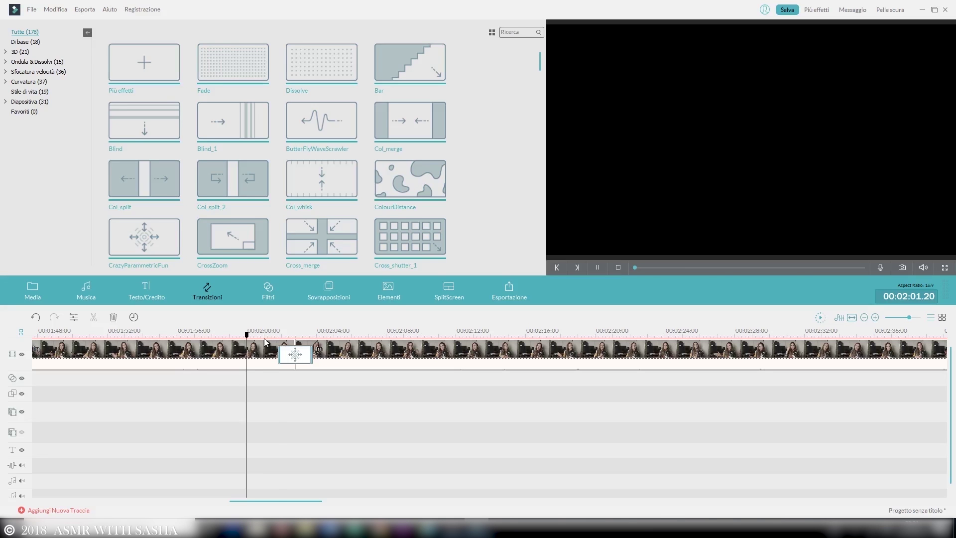
pyautogui.click(600, 266)
pyautogui.click(600, 266)
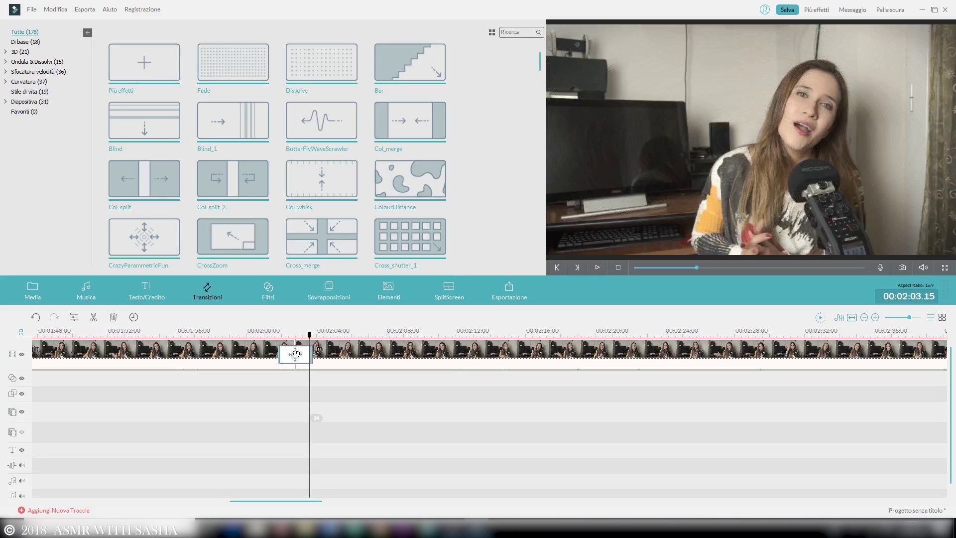
pyautogui.press('Delete')
# Add the Blind_1 transition to the cut at 00:02:02.20 and move the playhead to 00:02:01.09.
pyautogui.moveTo(150, 128)
pyautogui.moveTo(230, 127)
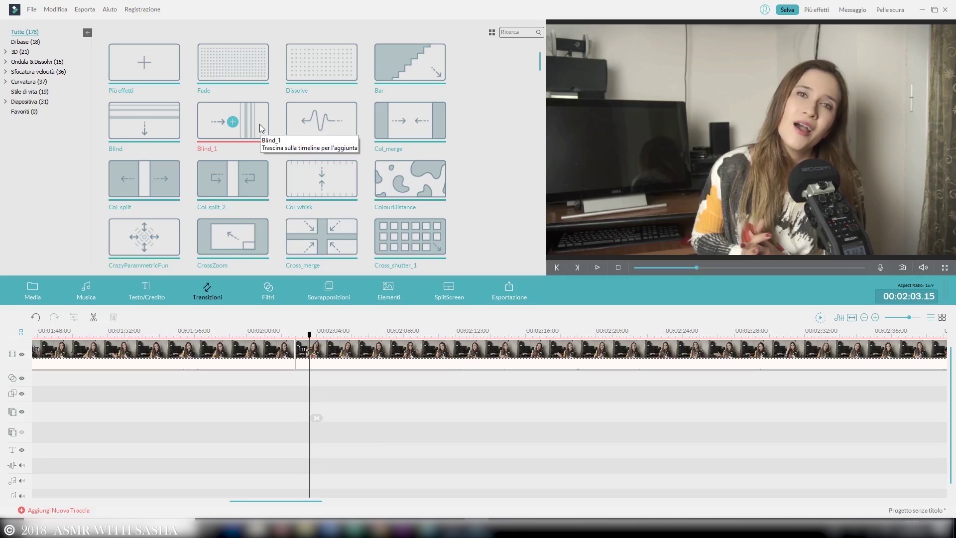
pyautogui.moveTo(259, 124); pyautogui.dragTo(295, 356)
pyautogui.click(272, 336)
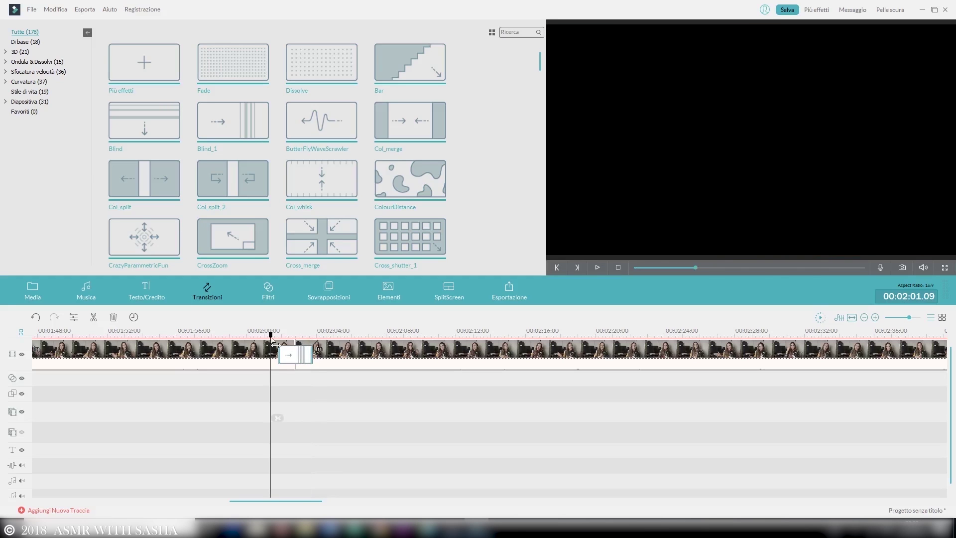
# Play the Blind_1 transition, and split the fm clip at 00:05:19.08, 00:05:21.21 and about 00:05:26 to isolate two short pieces.
pyautogui.click(597, 267)
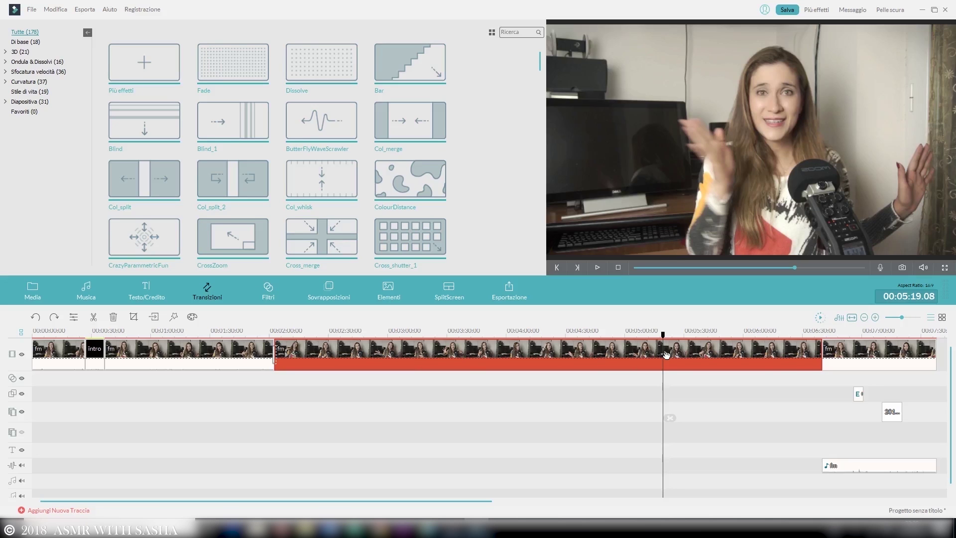
pyautogui.hotkey('ctrl', 'b')
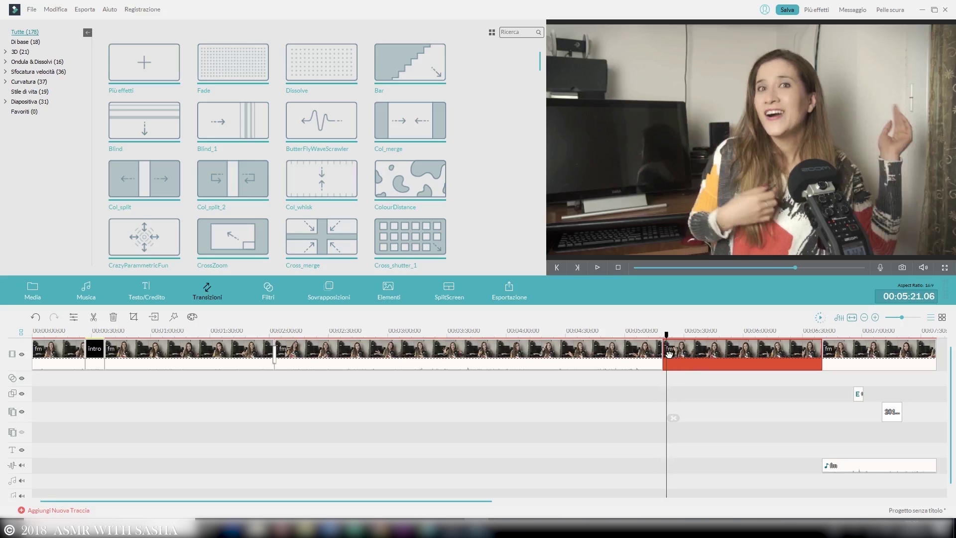
pyautogui.moveTo(669, 353); pyautogui.dragTo(671, 351)
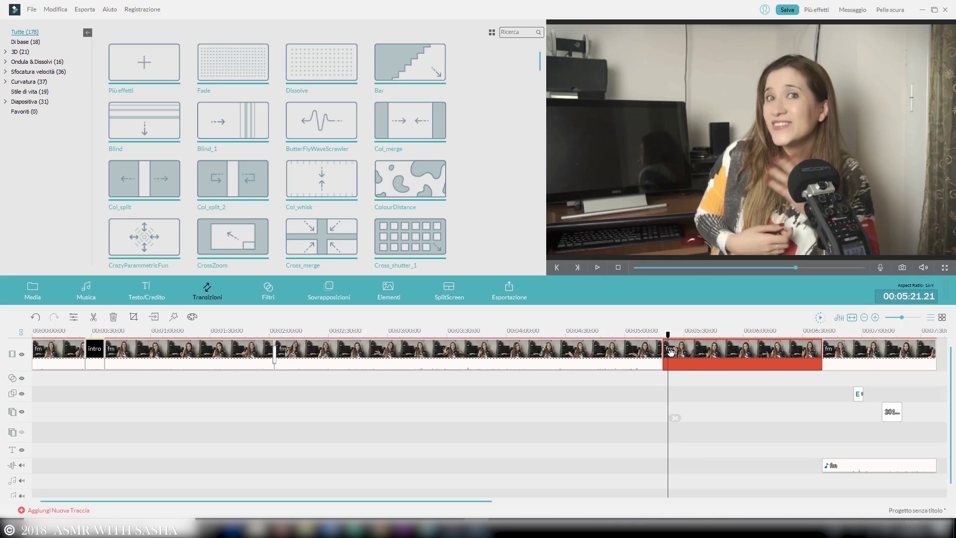
pyautogui.press('space')
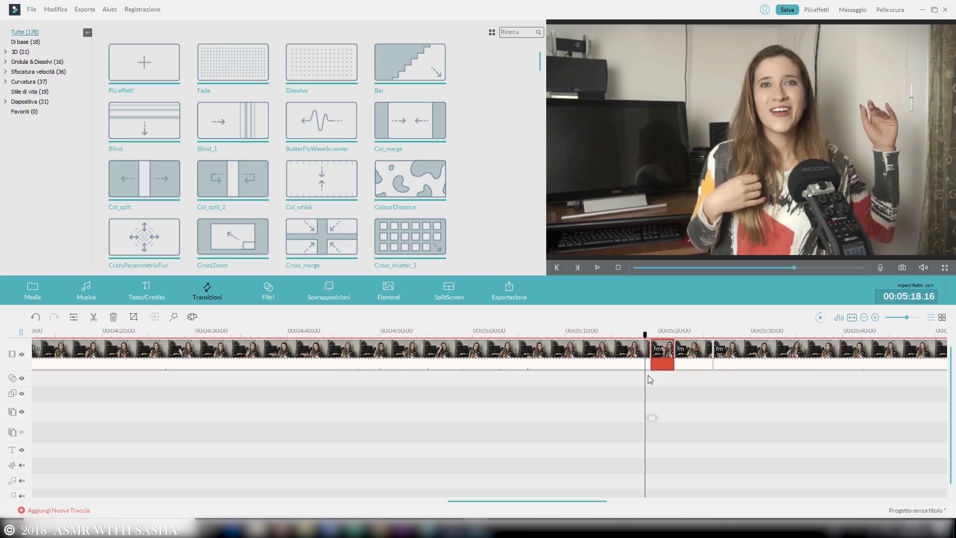
# Play the first short fm piece, add the September filter and trim it to that piece from 00:05:19.08.
pyautogui.press('space')
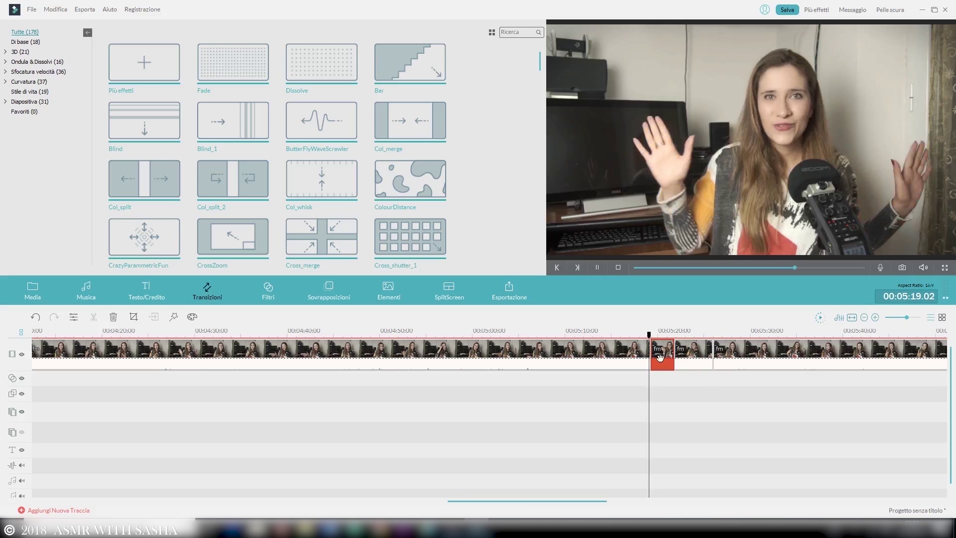
pyautogui.press('space')
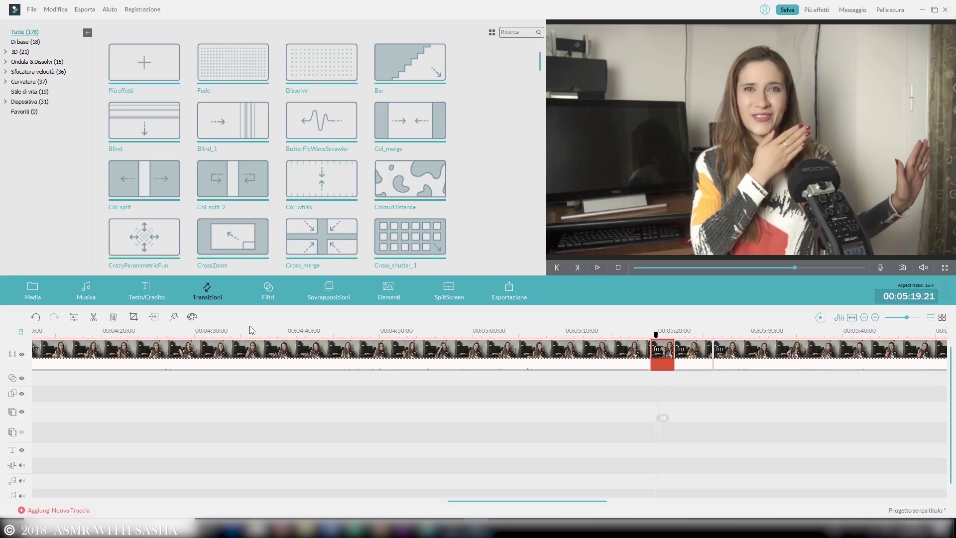
pyautogui.click(268, 291)
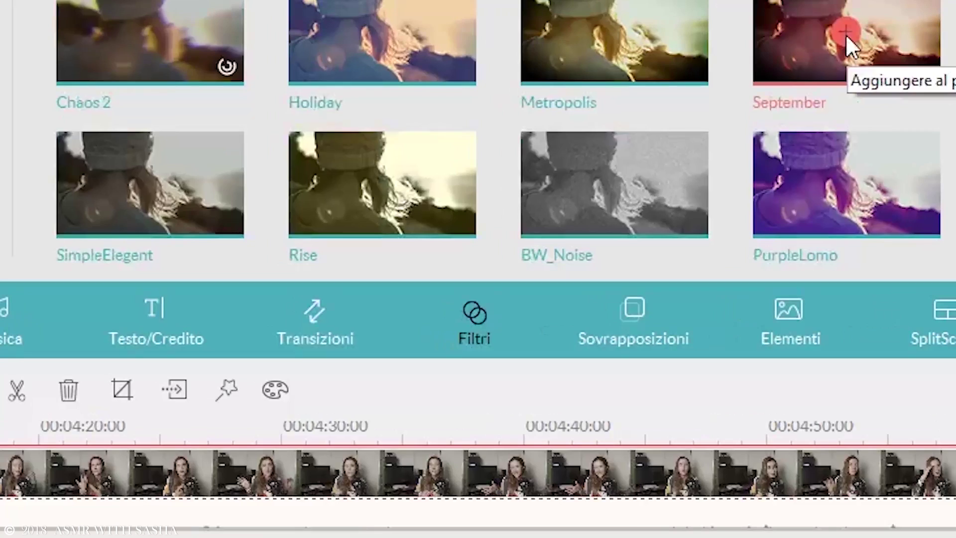
pyautogui.click(846, 33)
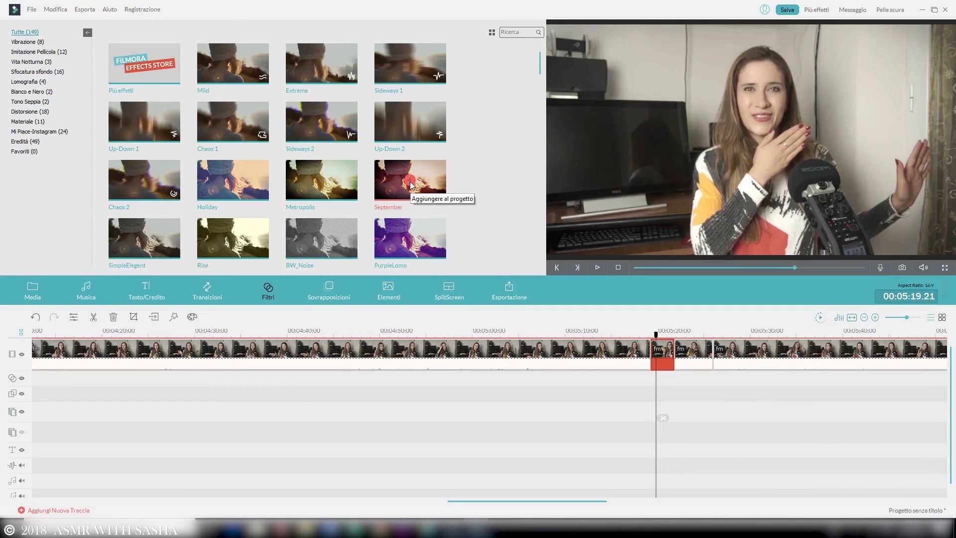
pyautogui.click(410, 180)
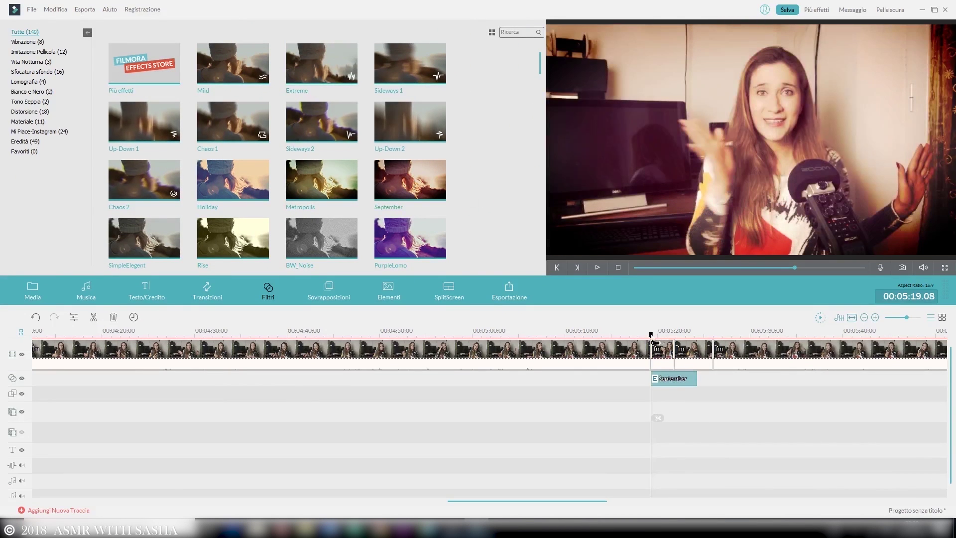
pyautogui.moveTo(655, 343); pyautogui.dragTo(648, 344)
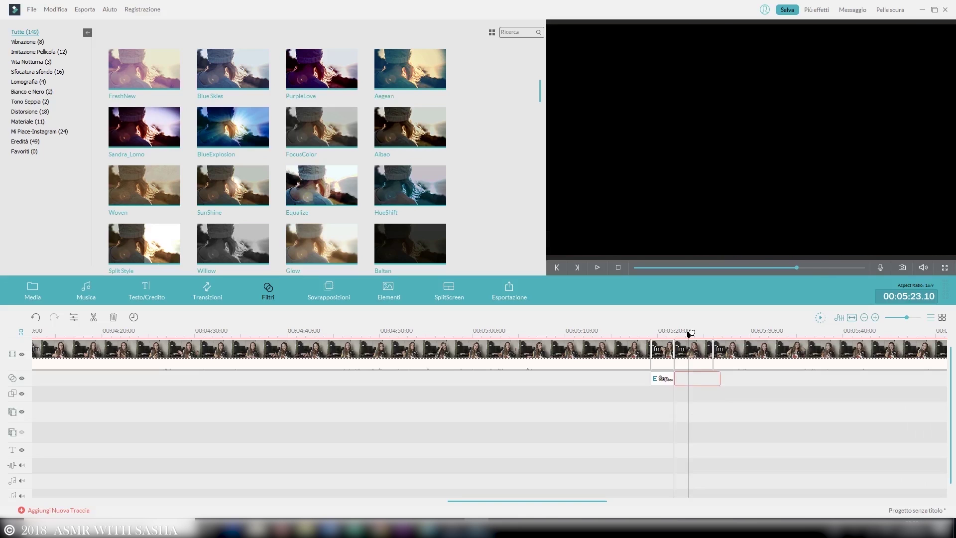
# Add the Aegean filter to the second short fm piece from 00:05:21.21, play it and trim the filter to the piece's end.
pyautogui.moveTo(692, 333); pyautogui.dragTo(689, 334)
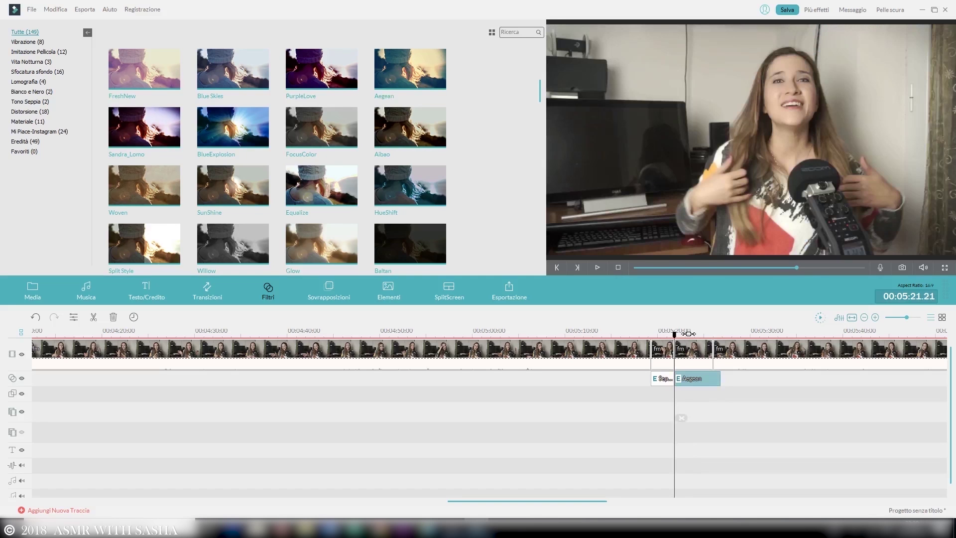
pyautogui.press('space')
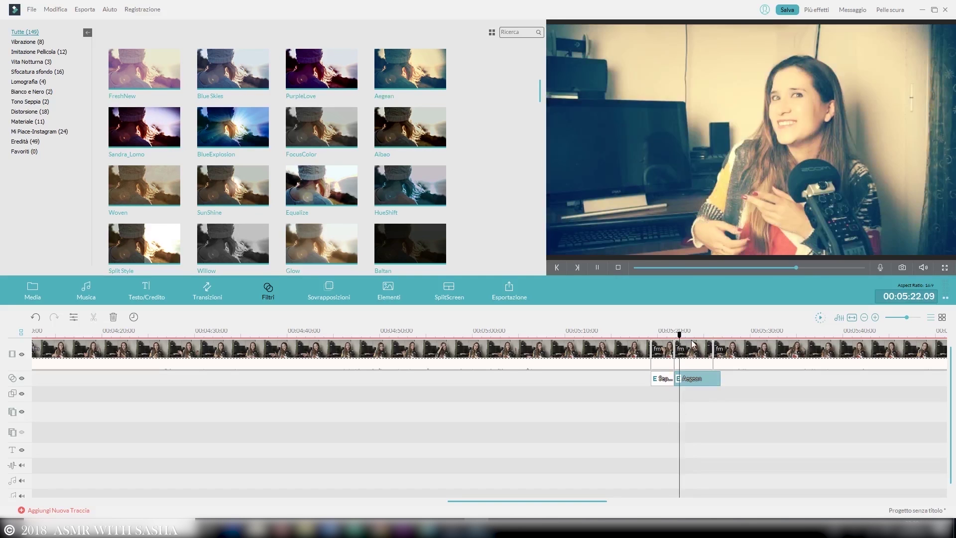
pyautogui.click(720, 380)
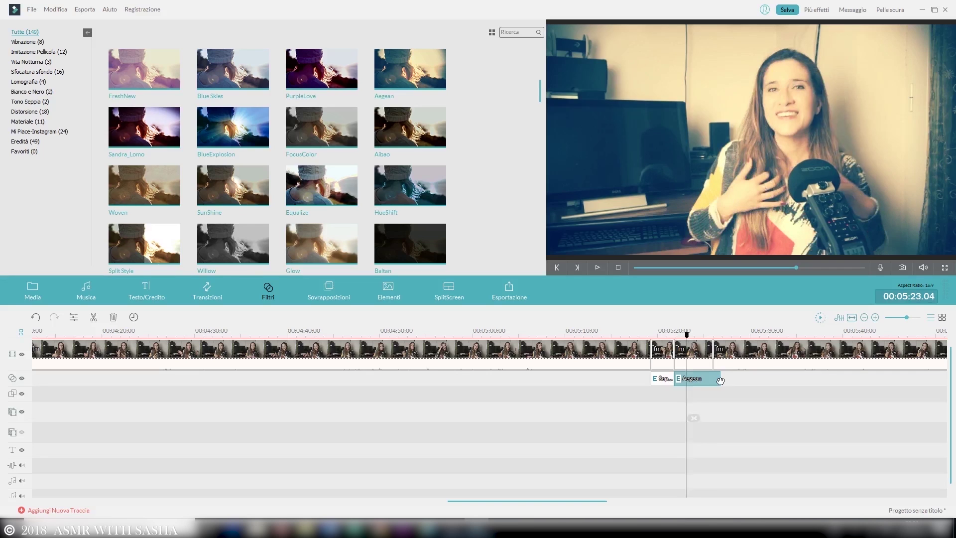
pyautogui.press('space')
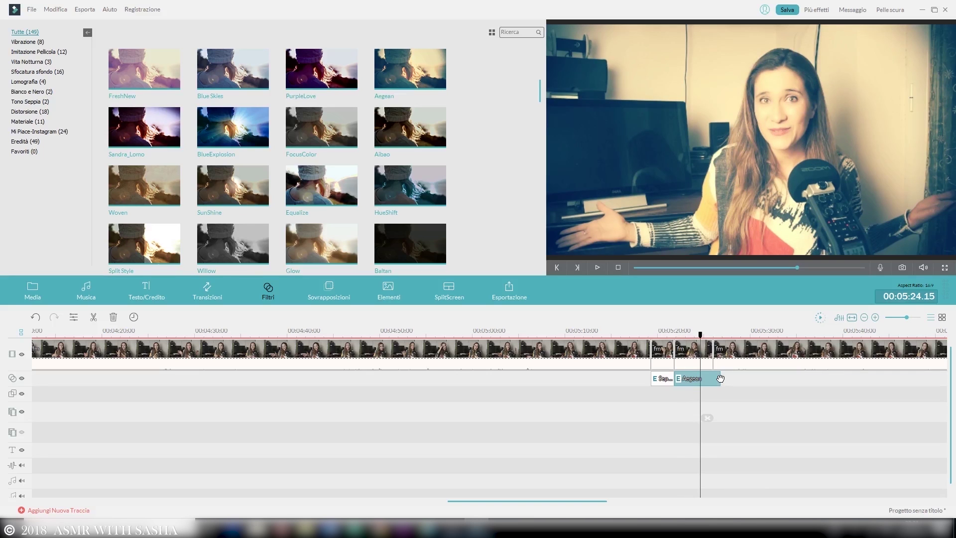
pyautogui.moveTo(720, 379)
pyautogui.mouseDown()
pyautogui.moveTo(707, 377)
pyautogui.moveTo(716, 377)
pyautogui.mouseUp()
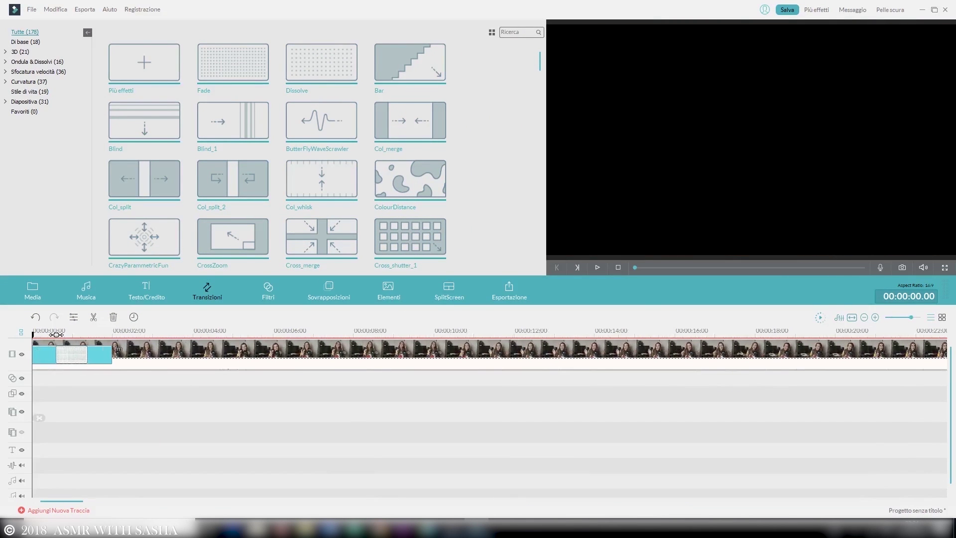
# Place the Fade transition at the start of the first fm clip and play it from 00:00:00.00.
pyautogui.moveTo(33, 335)
pyautogui.mouseDown()
pyautogui.moveTo(41, 335)
pyautogui.moveTo(24, 335)
pyautogui.mouseUp()
pyautogui.press('space')
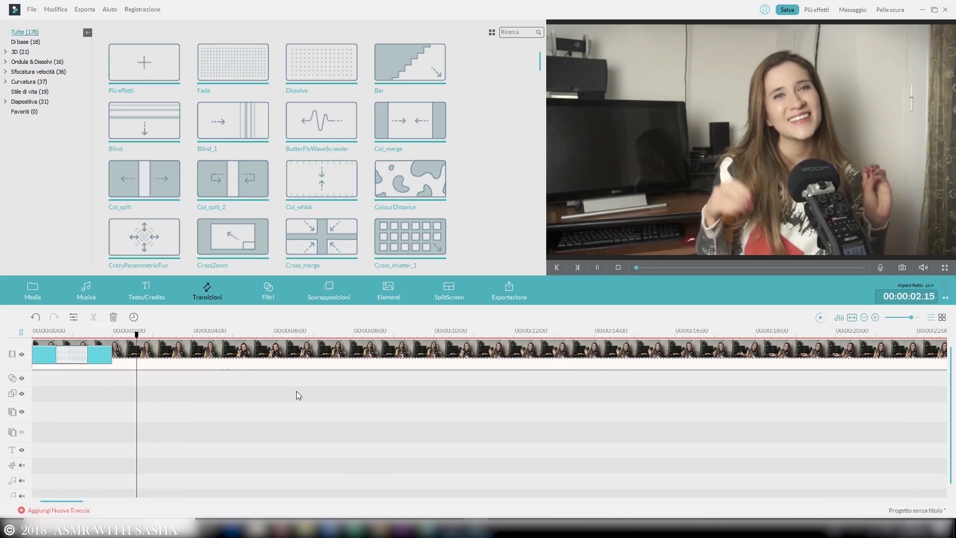
pyautogui.press('space')
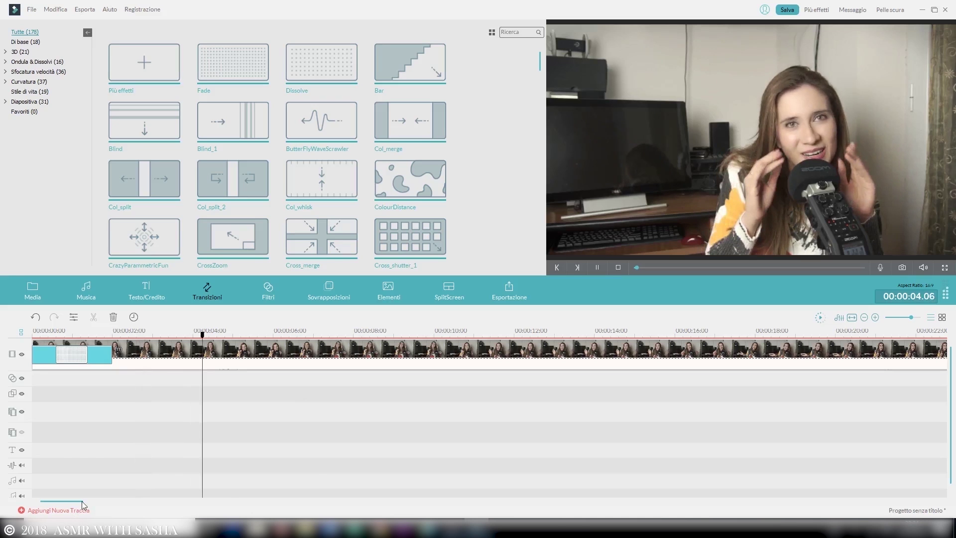
# Add the Dissolve transition to the end of the last fm clip and play the ending from 00:07:35.00.
pyautogui.moveTo(81, 501); pyautogui.dragTo(231, 501)
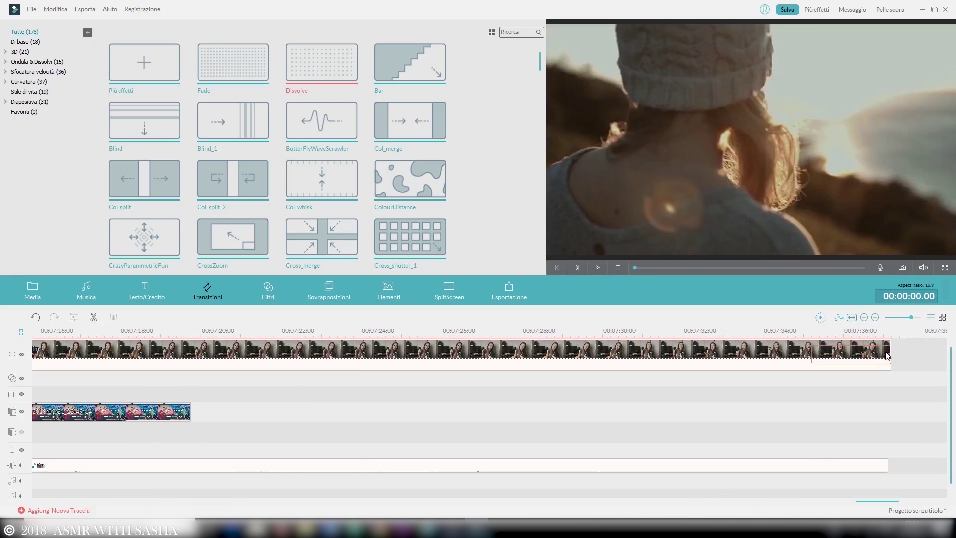
pyautogui.moveTo(888, 355); pyautogui.dragTo(886, 356)
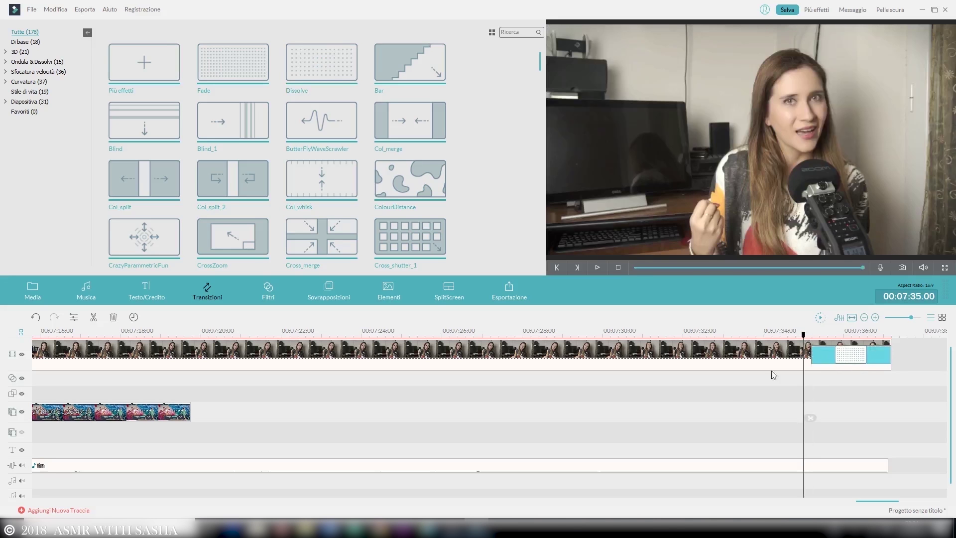
pyautogui.press('space')
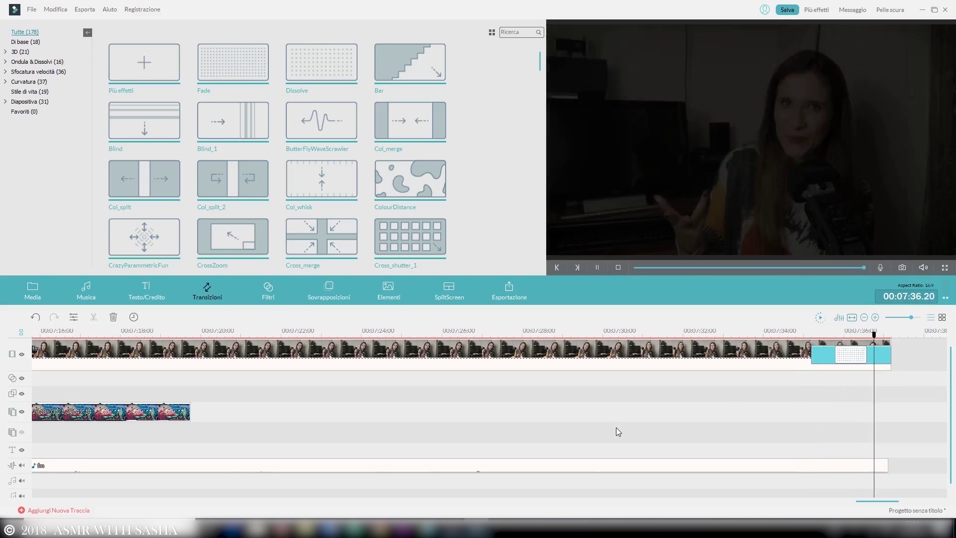
pyautogui.press('space')
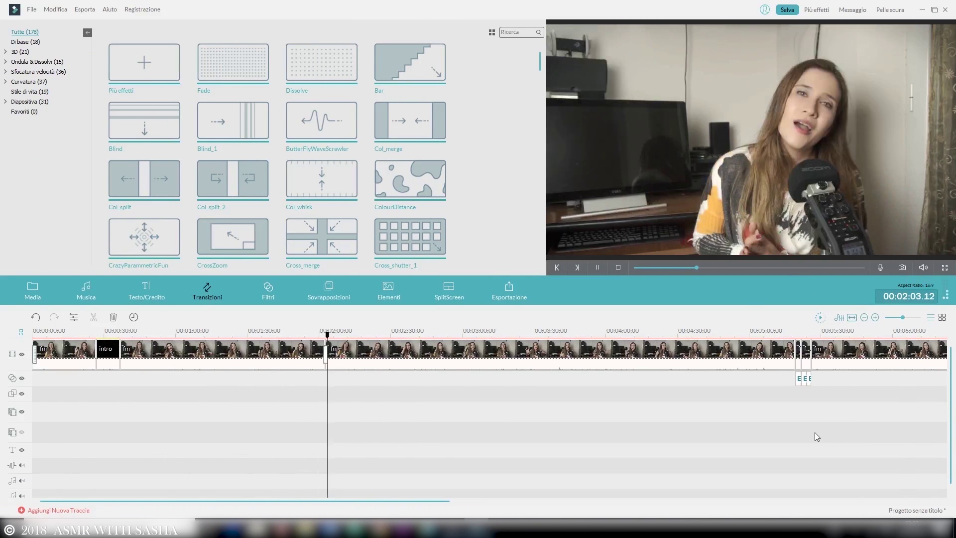
pyautogui.press('space')
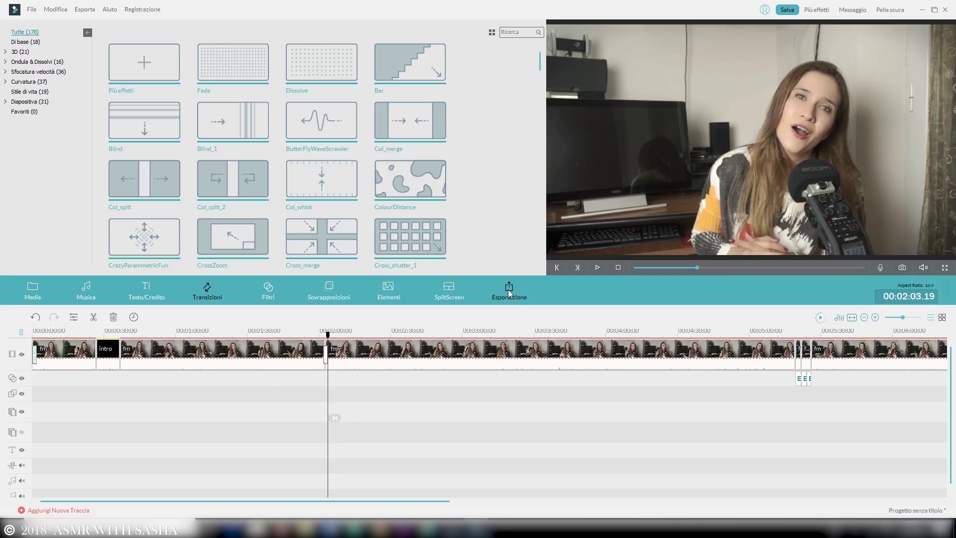
# Set up an MP4 file export with Migliore quality and a custom video bit rate of 12000 kbps.
pyautogui.click(466, 302)
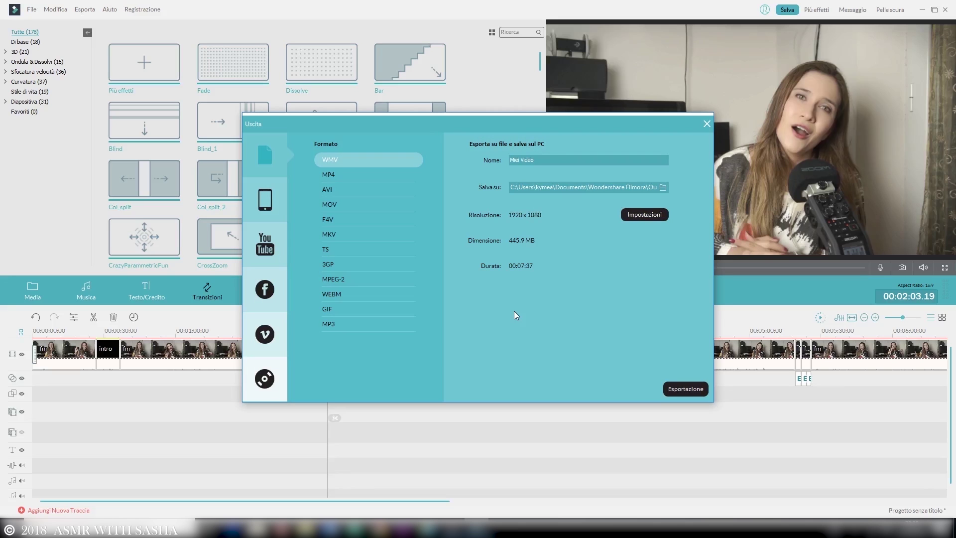
pyautogui.click(331, 177)
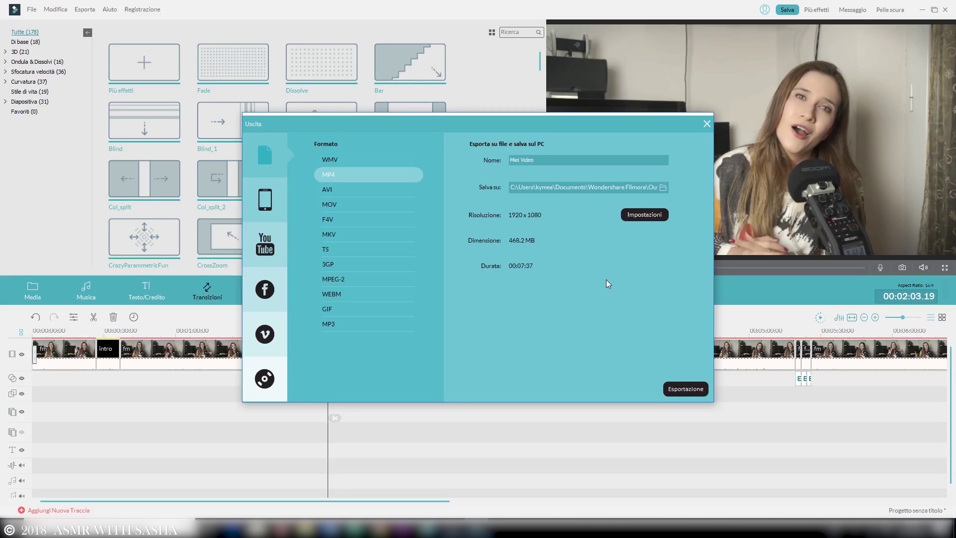
pyautogui.click(639, 221)
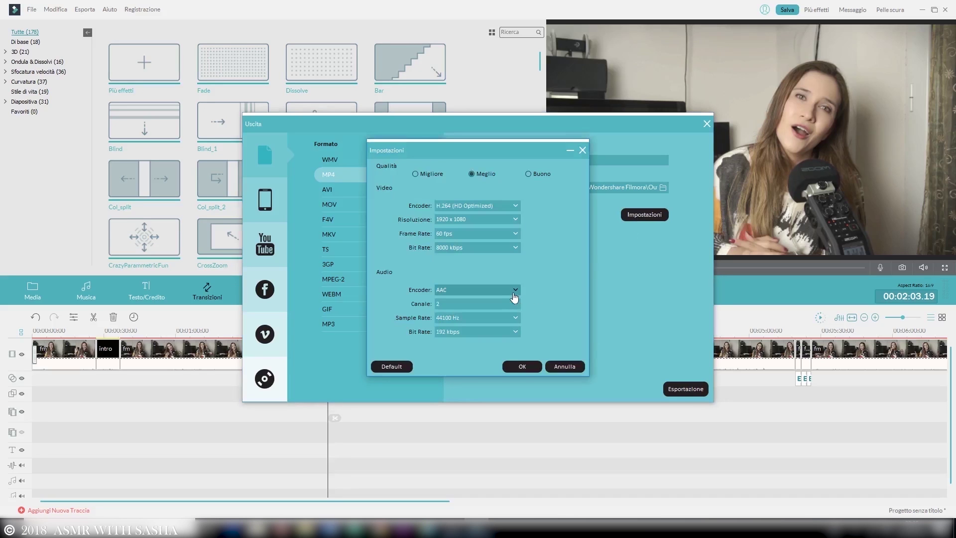
pyautogui.click(514, 248)
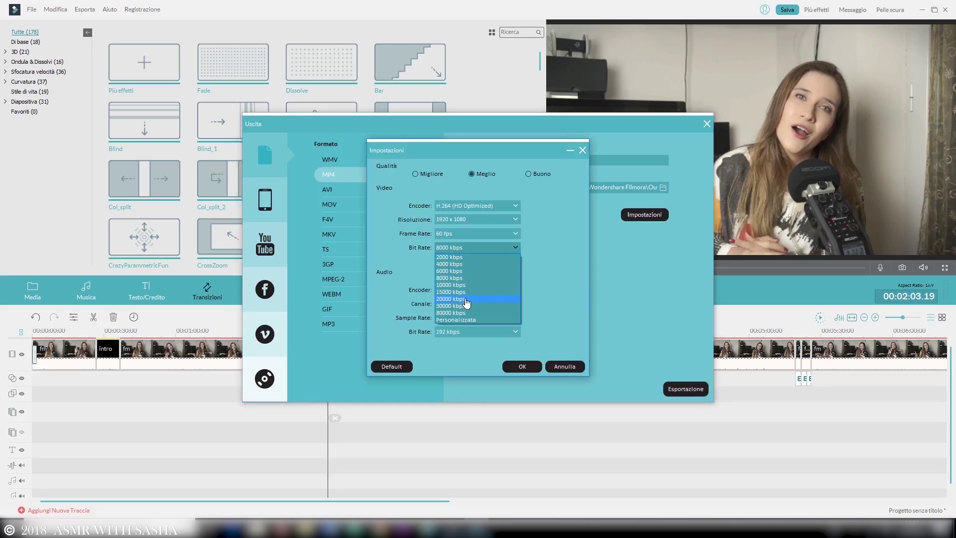
pyautogui.click(467, 319)
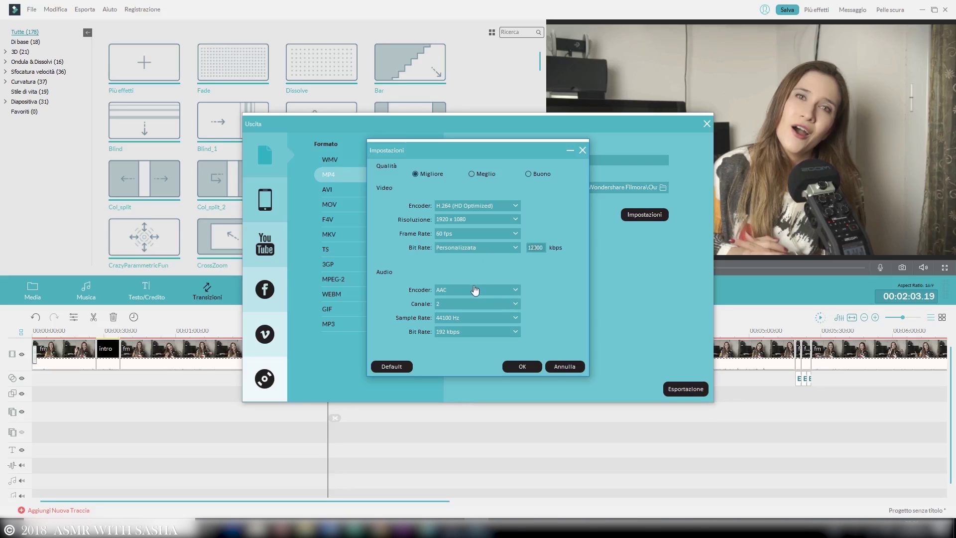
# Set the export's audio sample rate to 48000 Hz and its audio bit rate to 320 kbps.
pyautogui.click(460, 320)
pyautogui.click(455, 332)
pyautogui.click(457, 336)
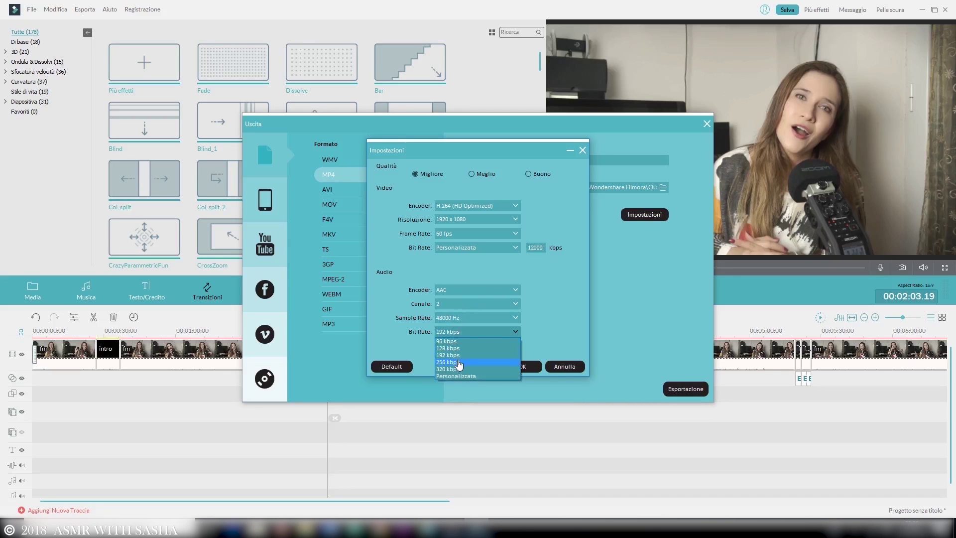
pyautogui.click(456, 370)
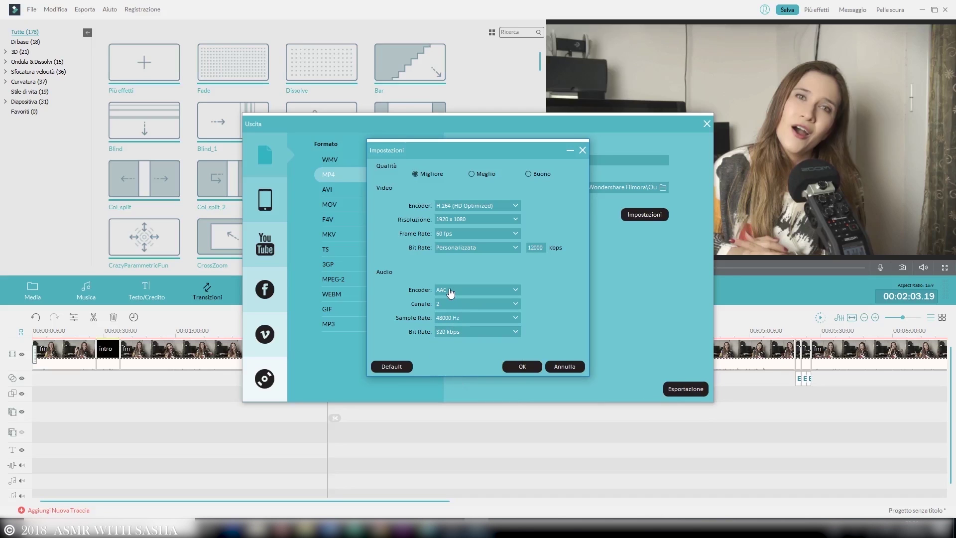
# Set the export frame rate to 25 fps, keep the H.264 (HD Optimized) encoder and apply the settings.
pyautogui.click(457, 235)
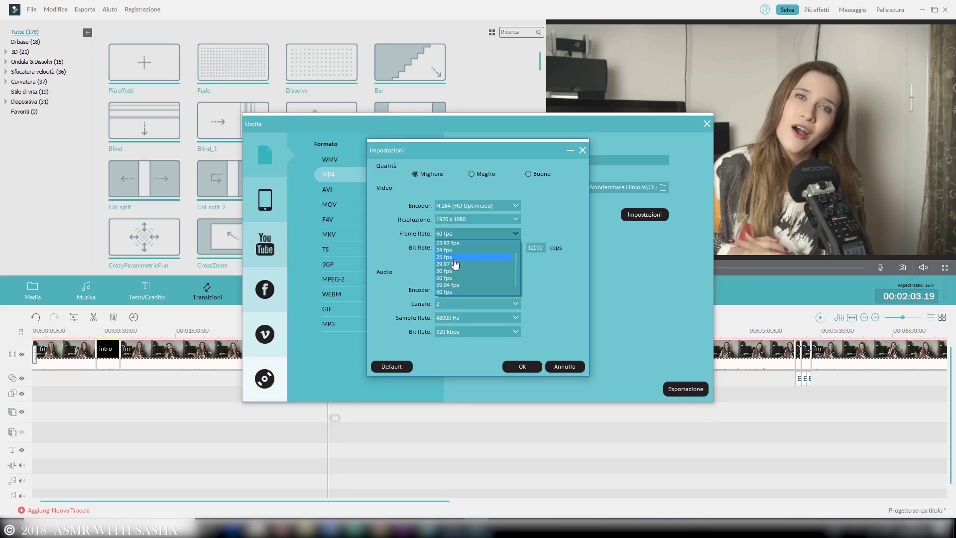
pyautogui.click(453, 257)
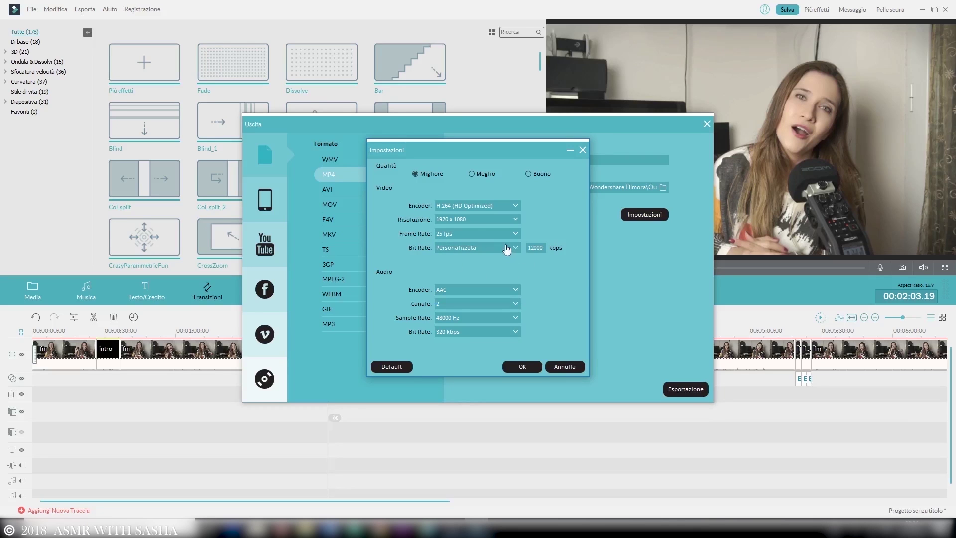
pyautogui.click(490, 206)
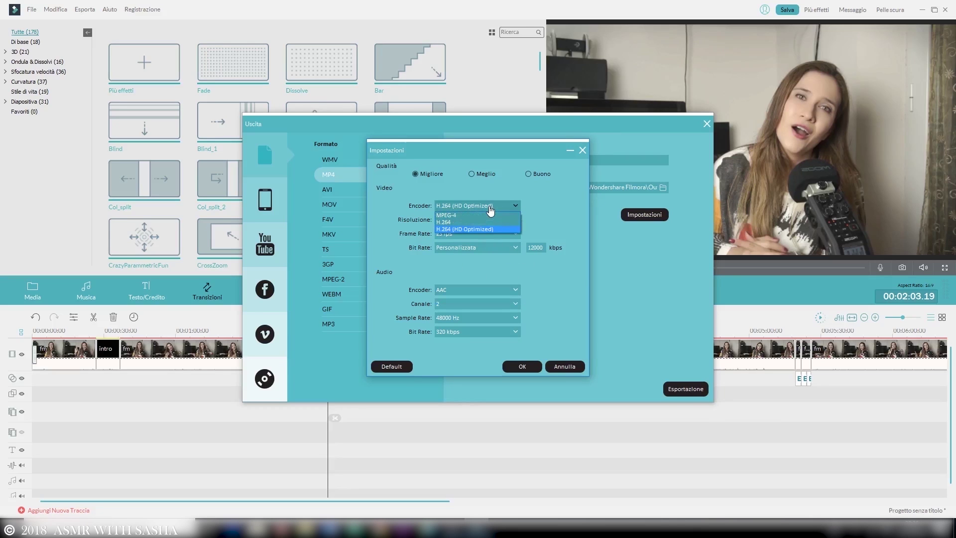
pyautogui.click(491, 206)
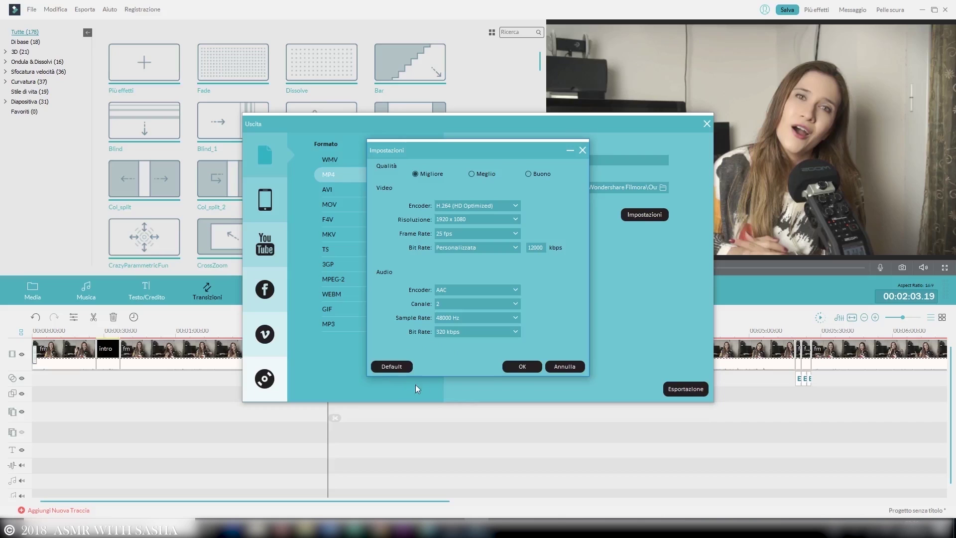
pyautogui.click(520, 367)
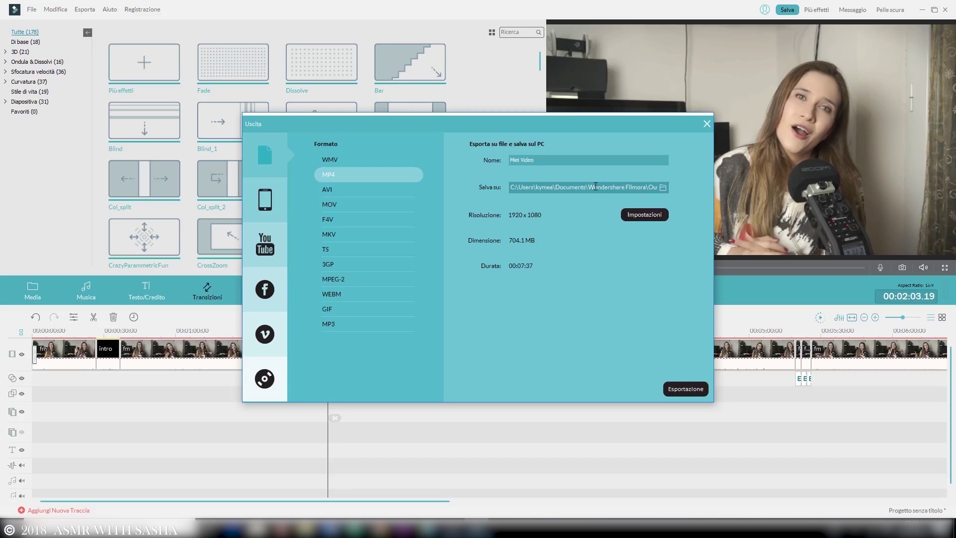
# Set the Desktop folder as the save location for the MP4 export.
pyautogui.click(661, 188)
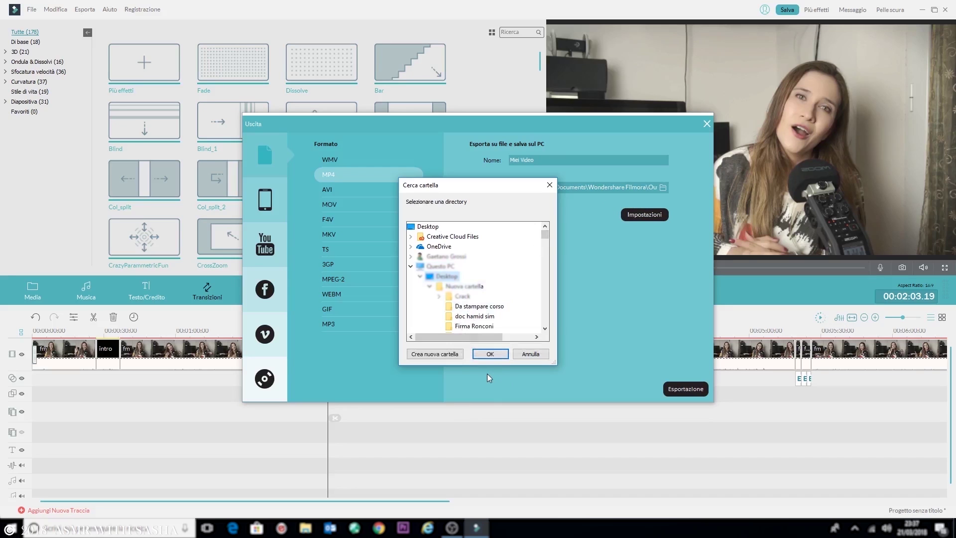
pyautogui.click(489, 355)
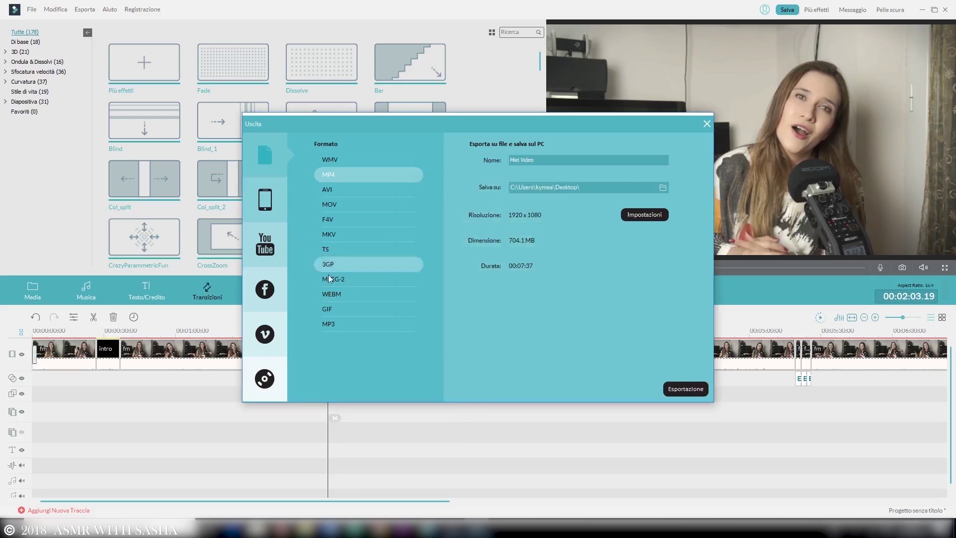
# Examine the alternative export options for YouTube, Facebook, Vimeo, DVD and mobile devices.
pyautogui.click(266, 249)
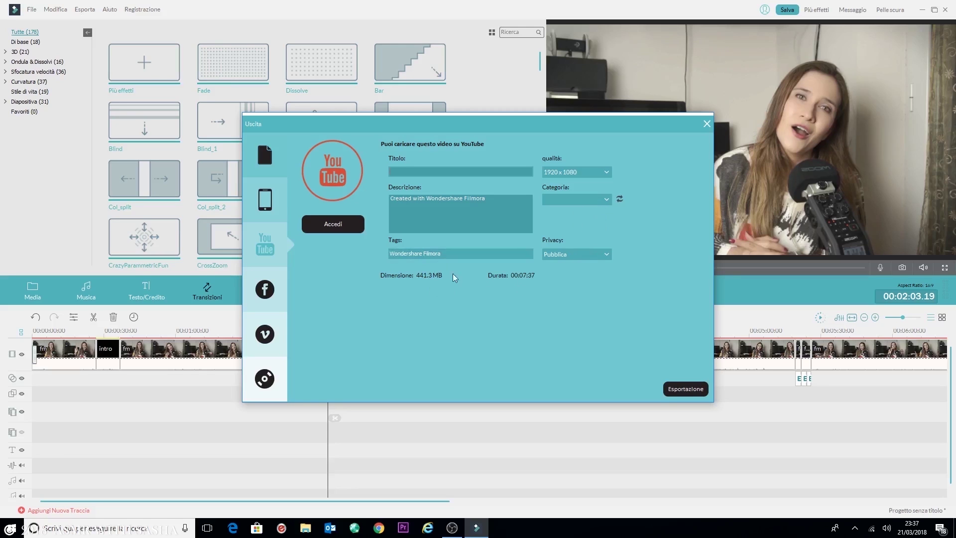
pyautogui.click(265, 297)
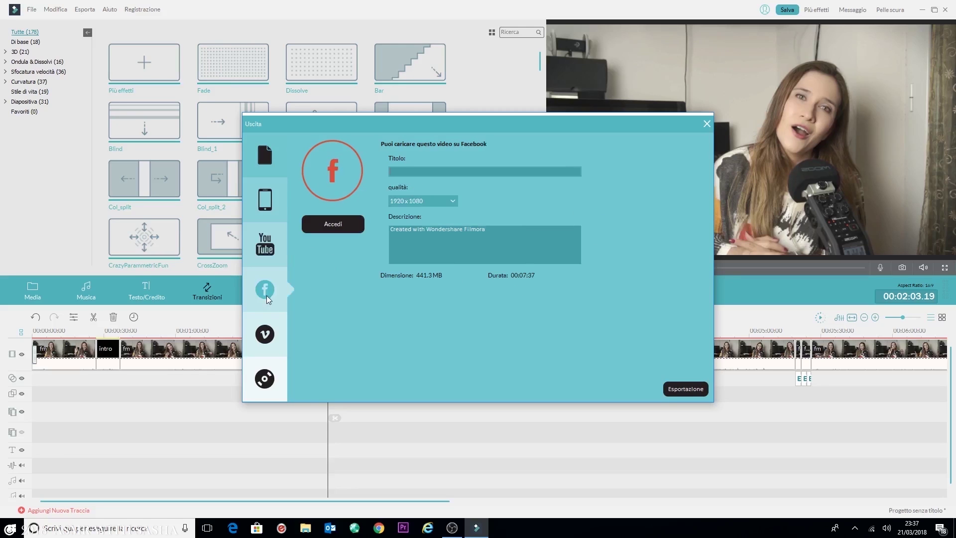
pyautogui.click(268, 341)
pyautogui.click(264, 381)
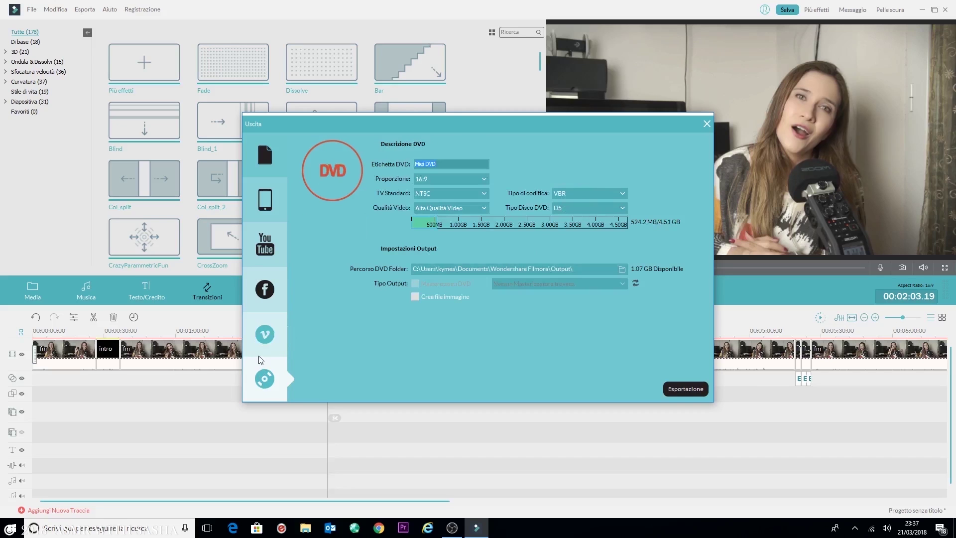
pyautogui.click(268, 203)
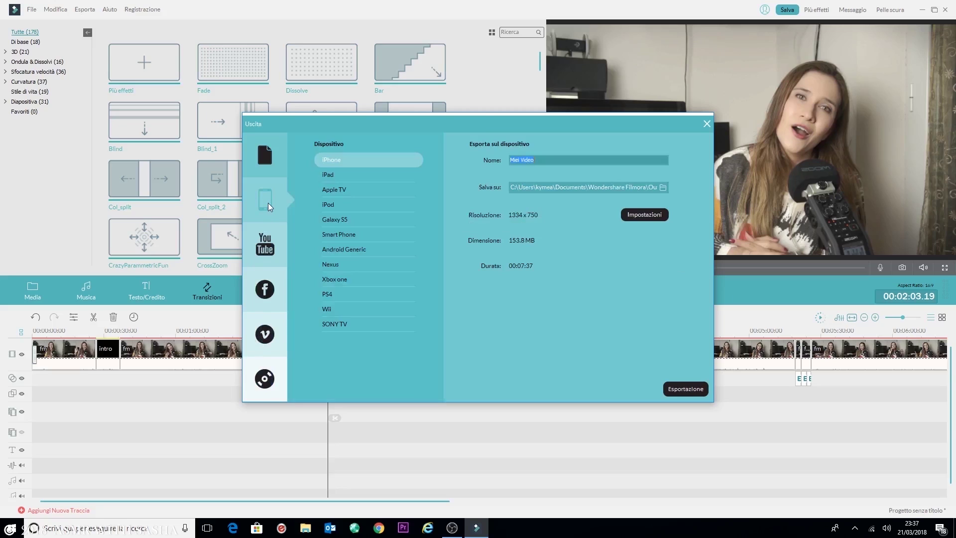
# Return to the local MP4 file settings and start exporting the video.
pyautogui.click(271, 157)
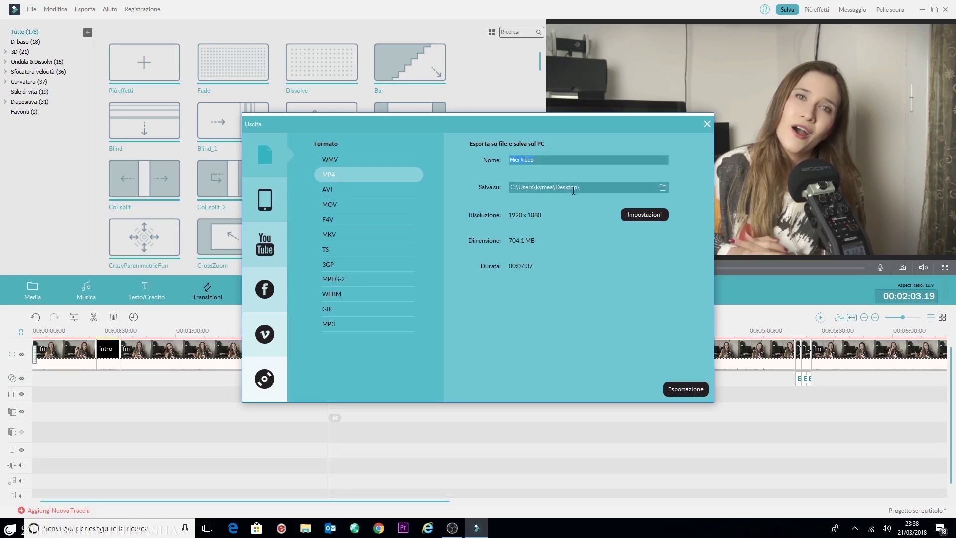
pyautogui.click(681, 393)
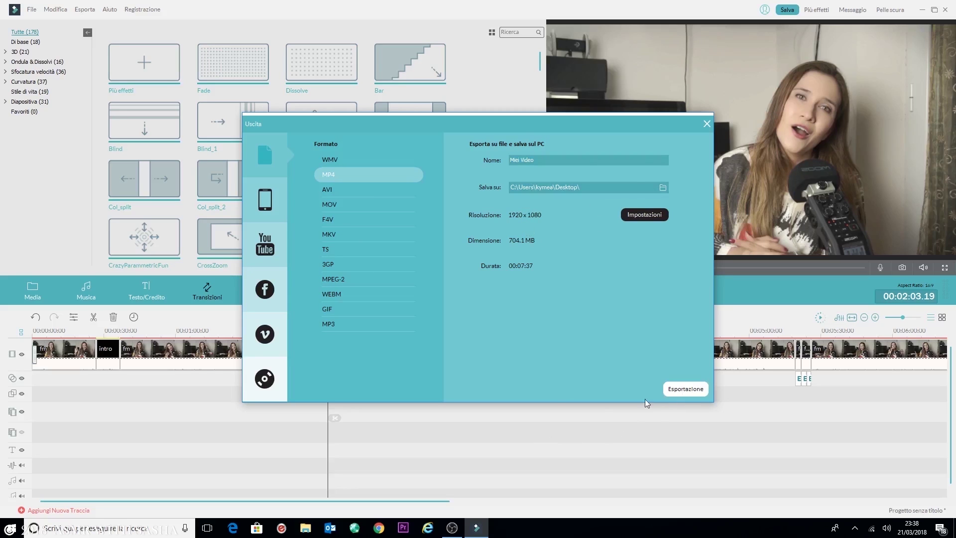